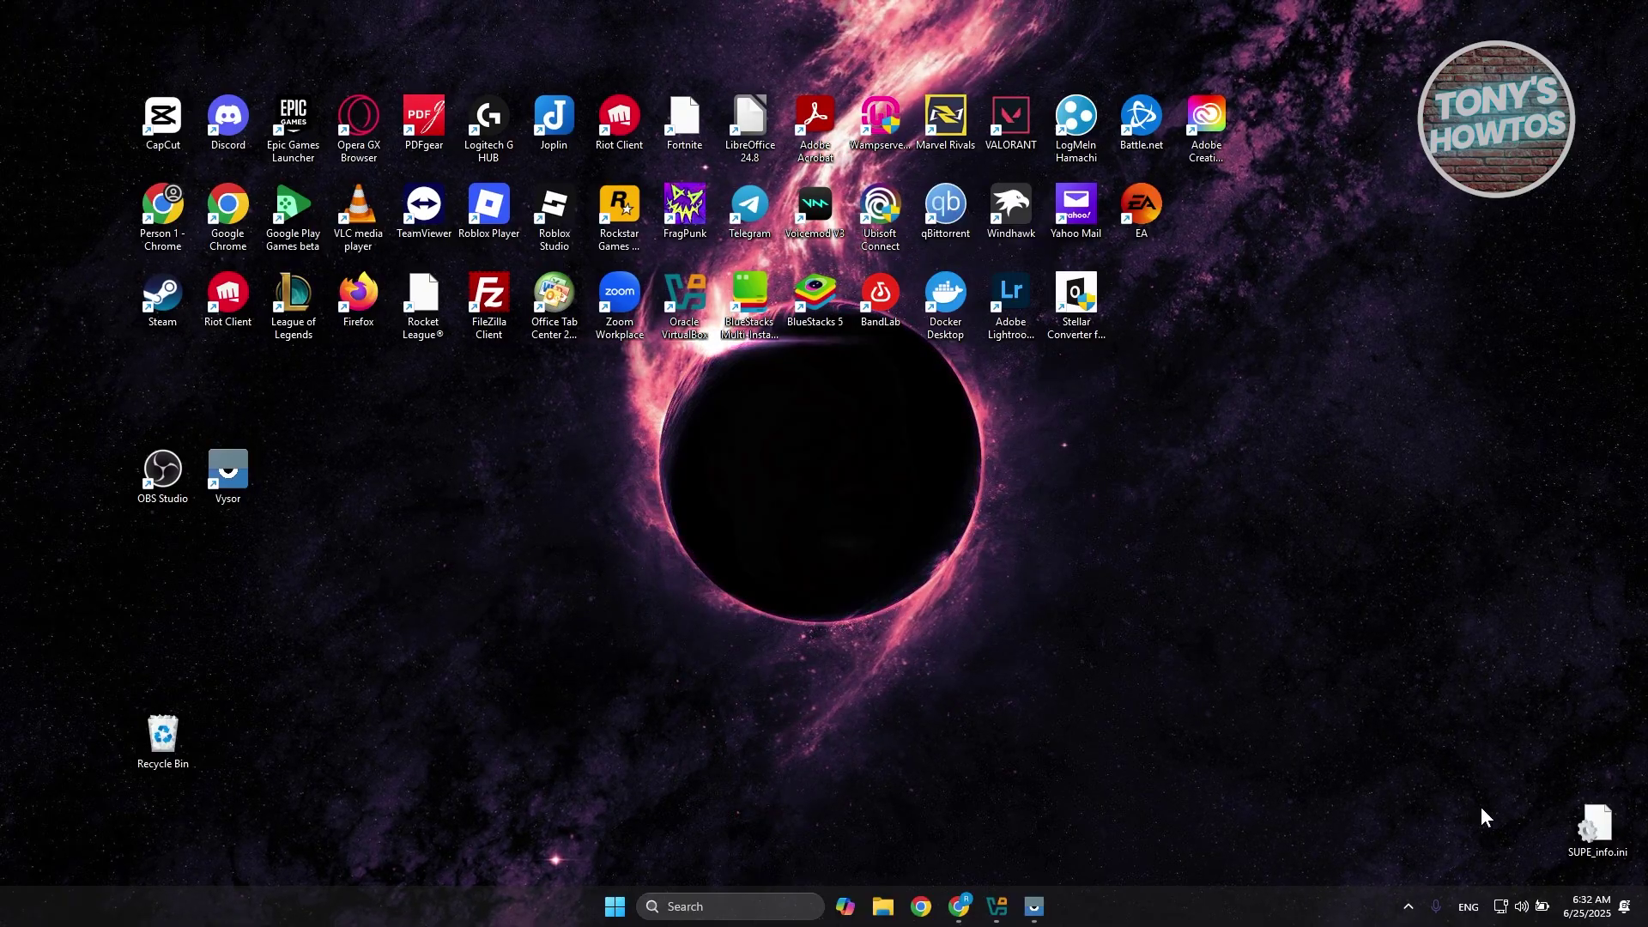
Bring up the Chrome window with the rufus.ie tab from the taskbar.
left_click(959, 906)
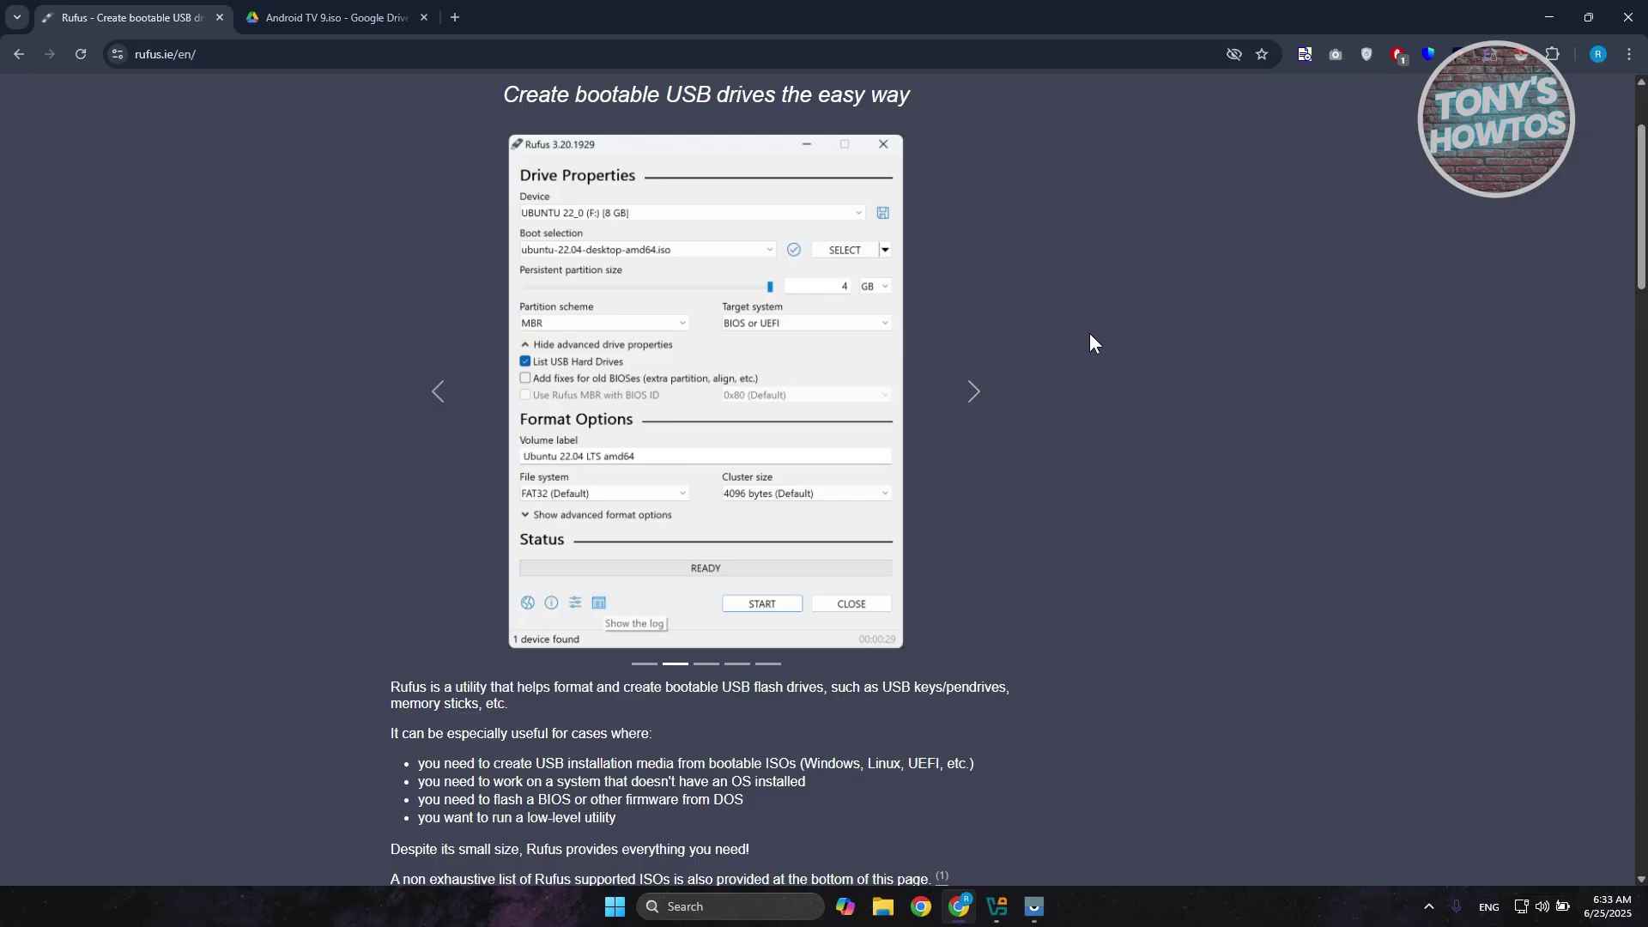
scroll(1089, 342, "down", 4)
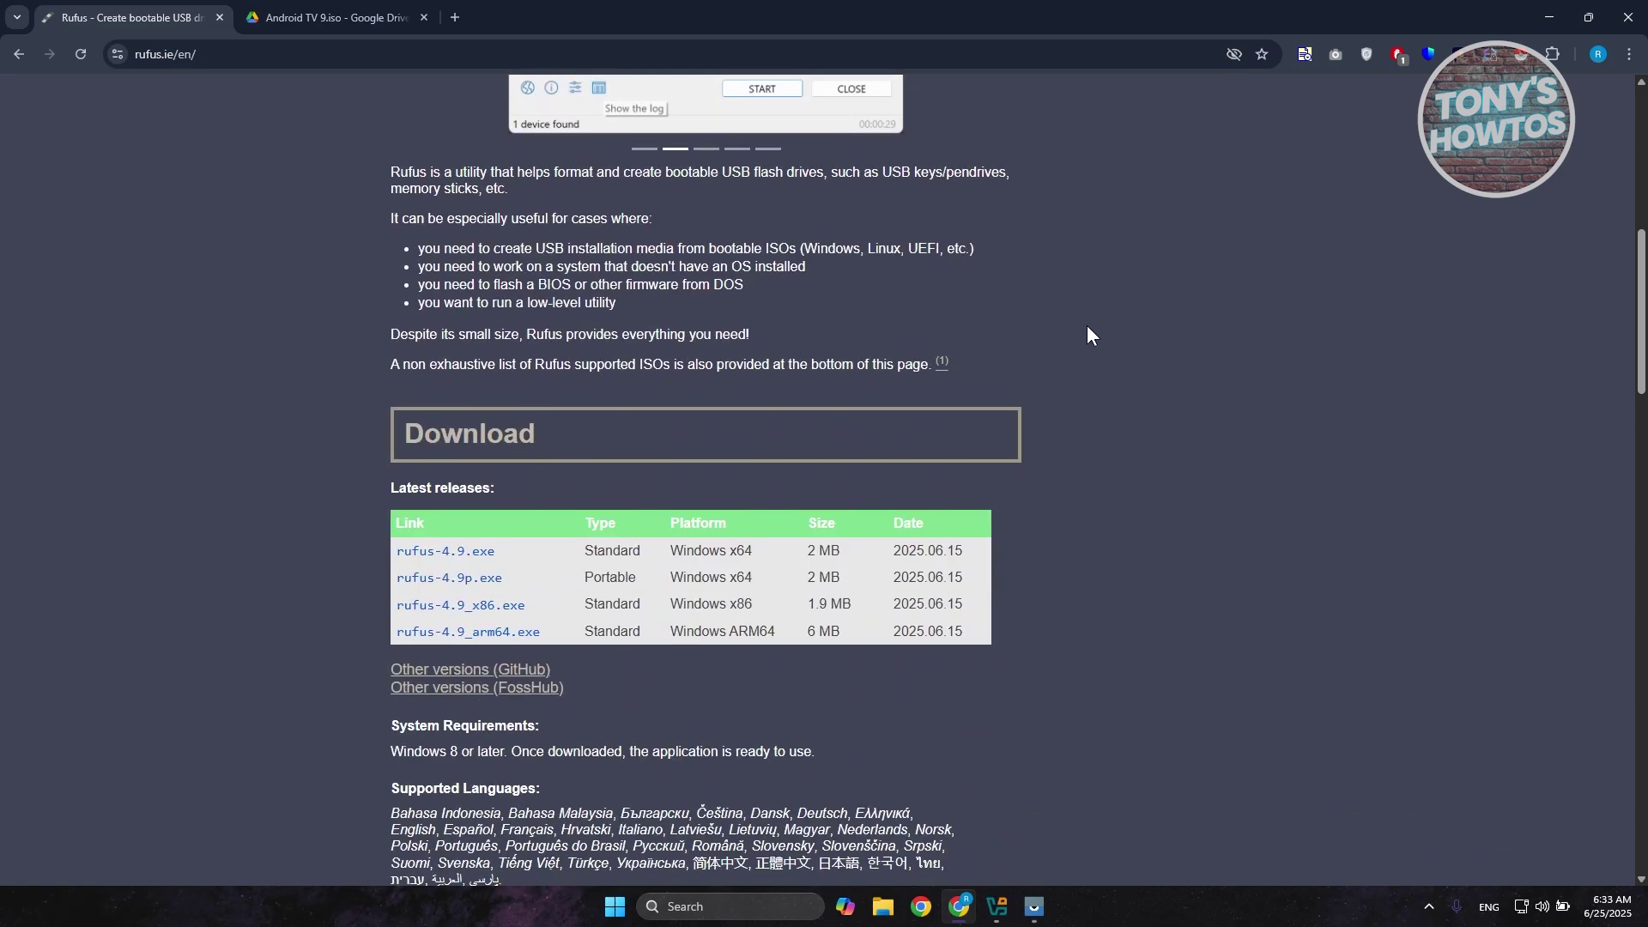
Download rufus-4.9.exe (Windows x64), decline running it from the warning, and switch to the Android TV 9.iso Drive tab.
left_click(432, 564)
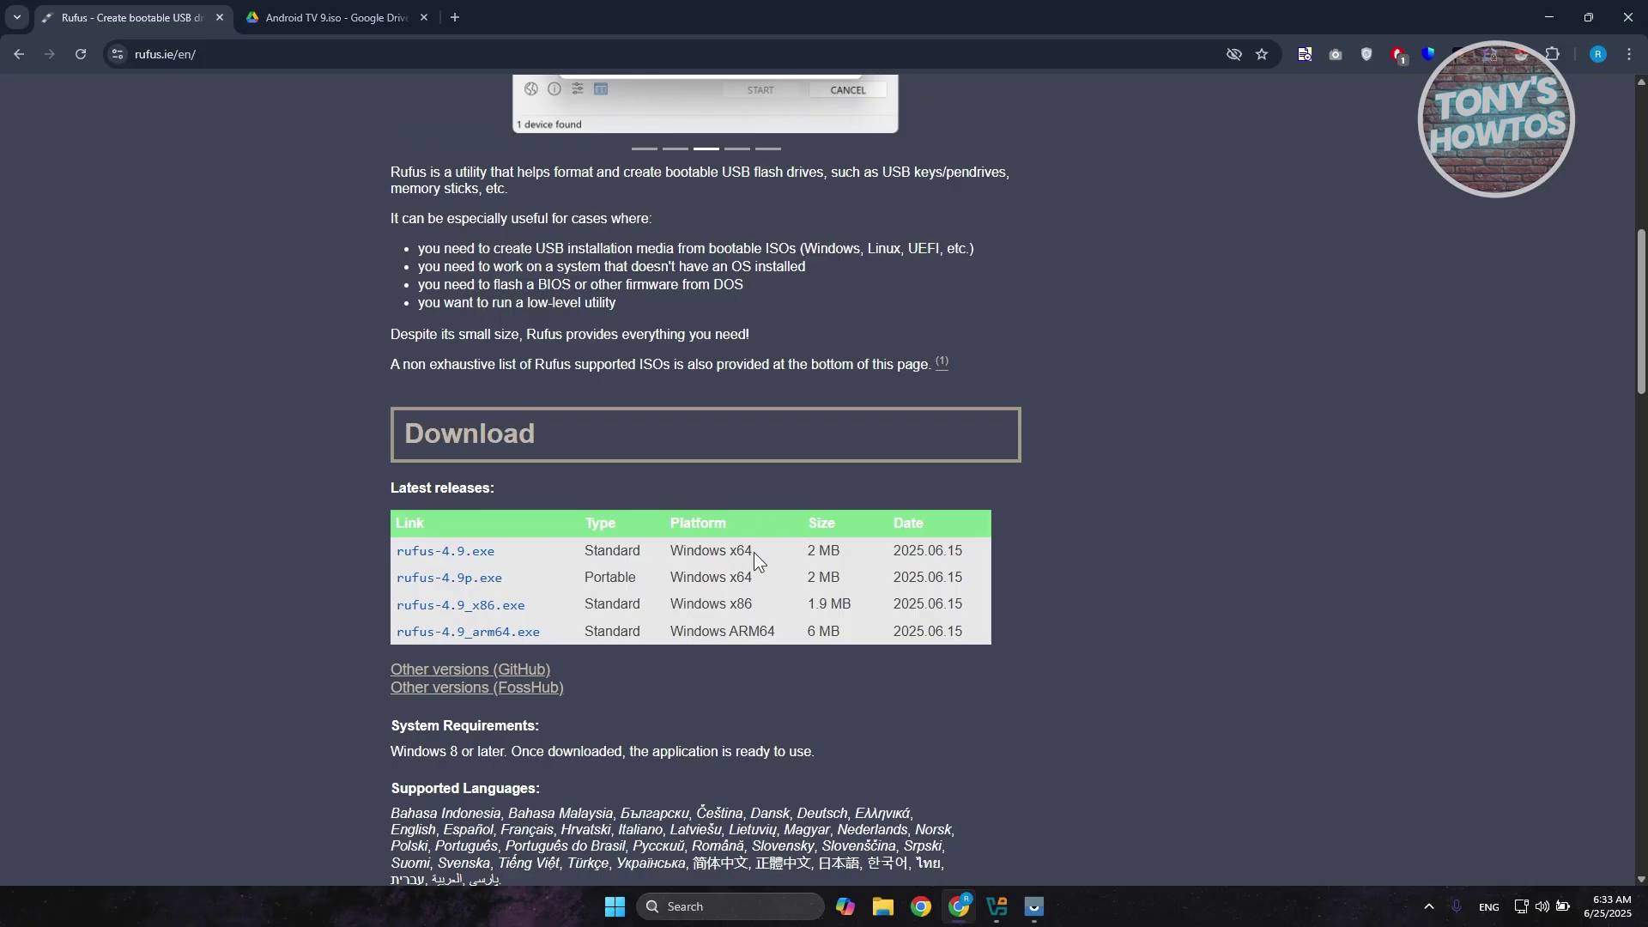
left_click(457, 554)
left_click(1562, 57)
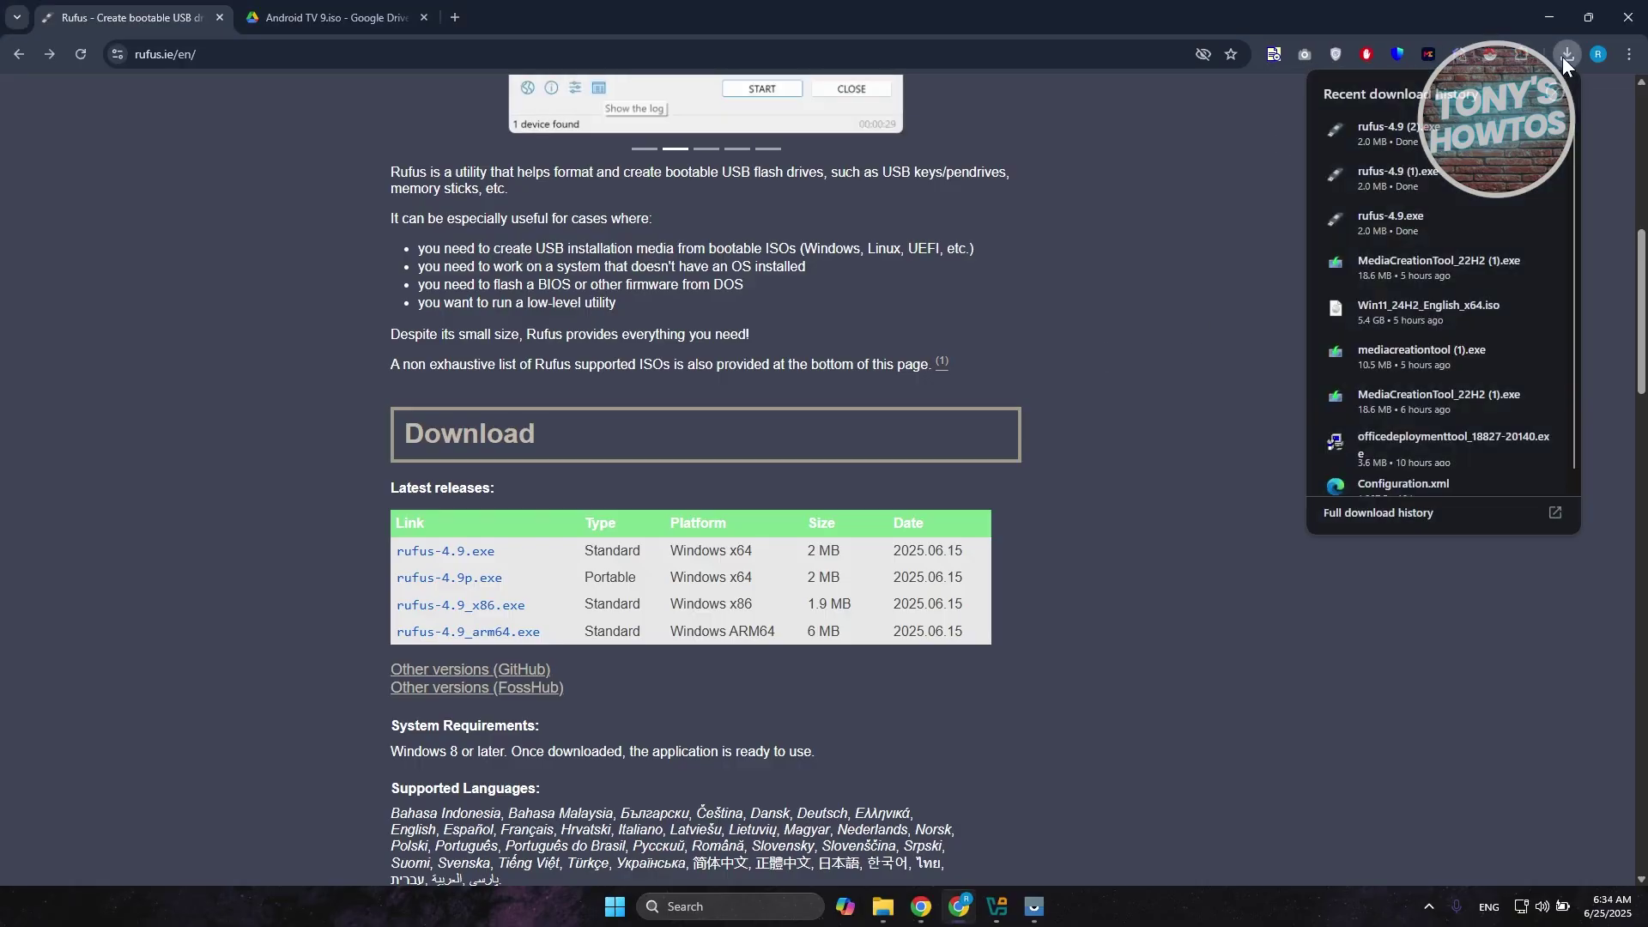
left_click(1379, 123)
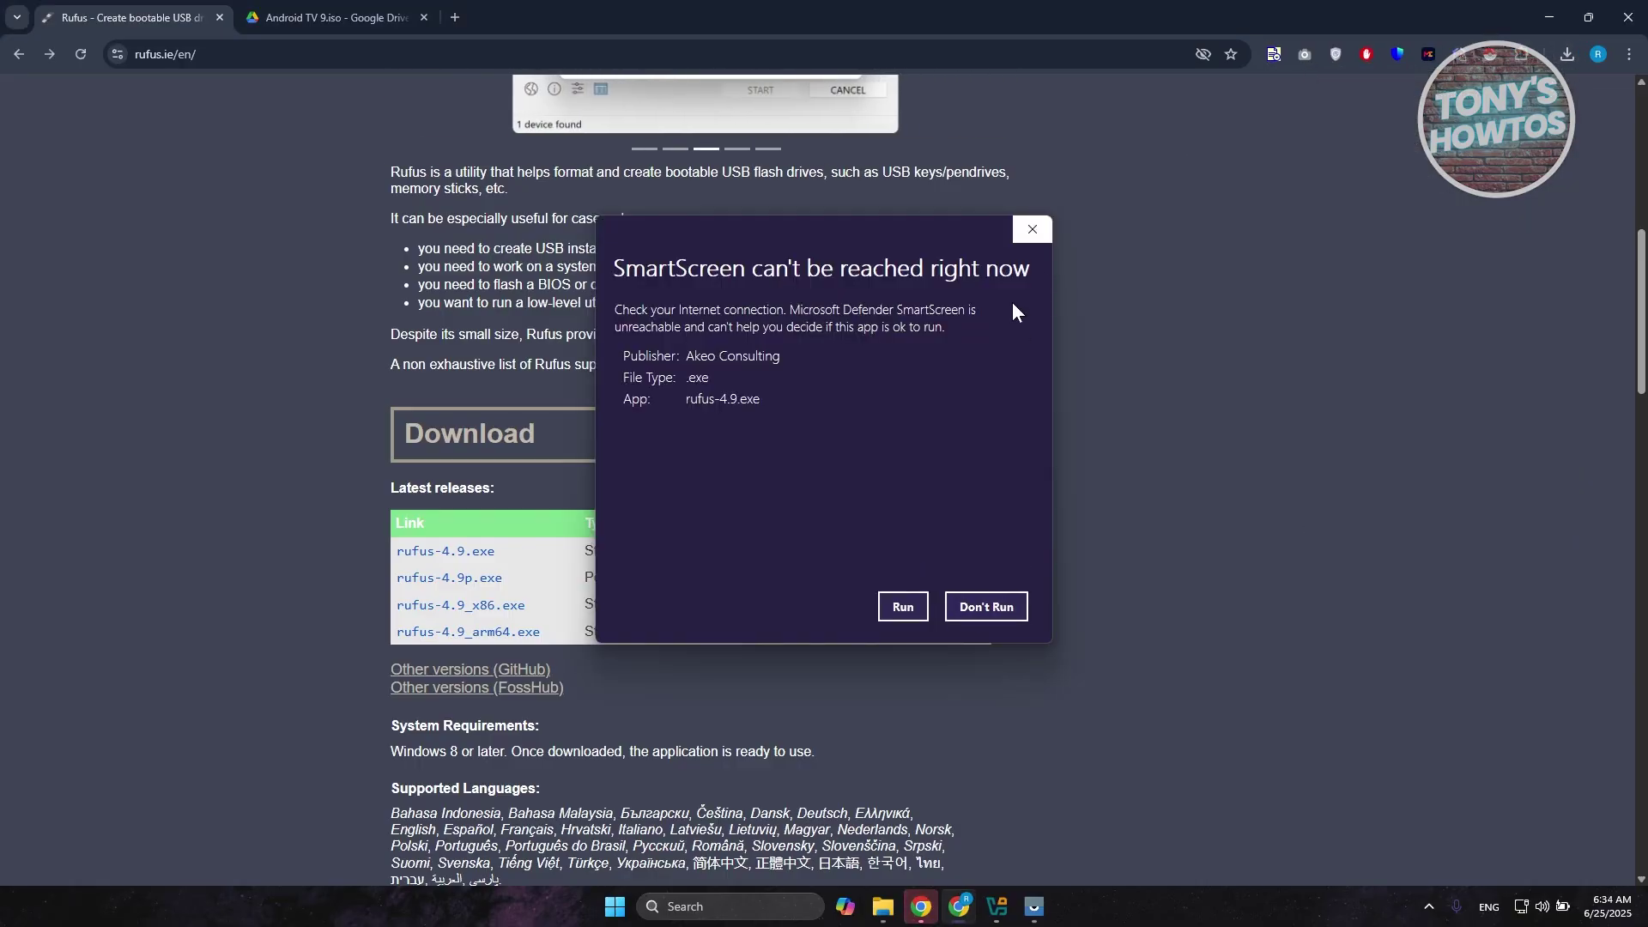
left_click(989, 608)
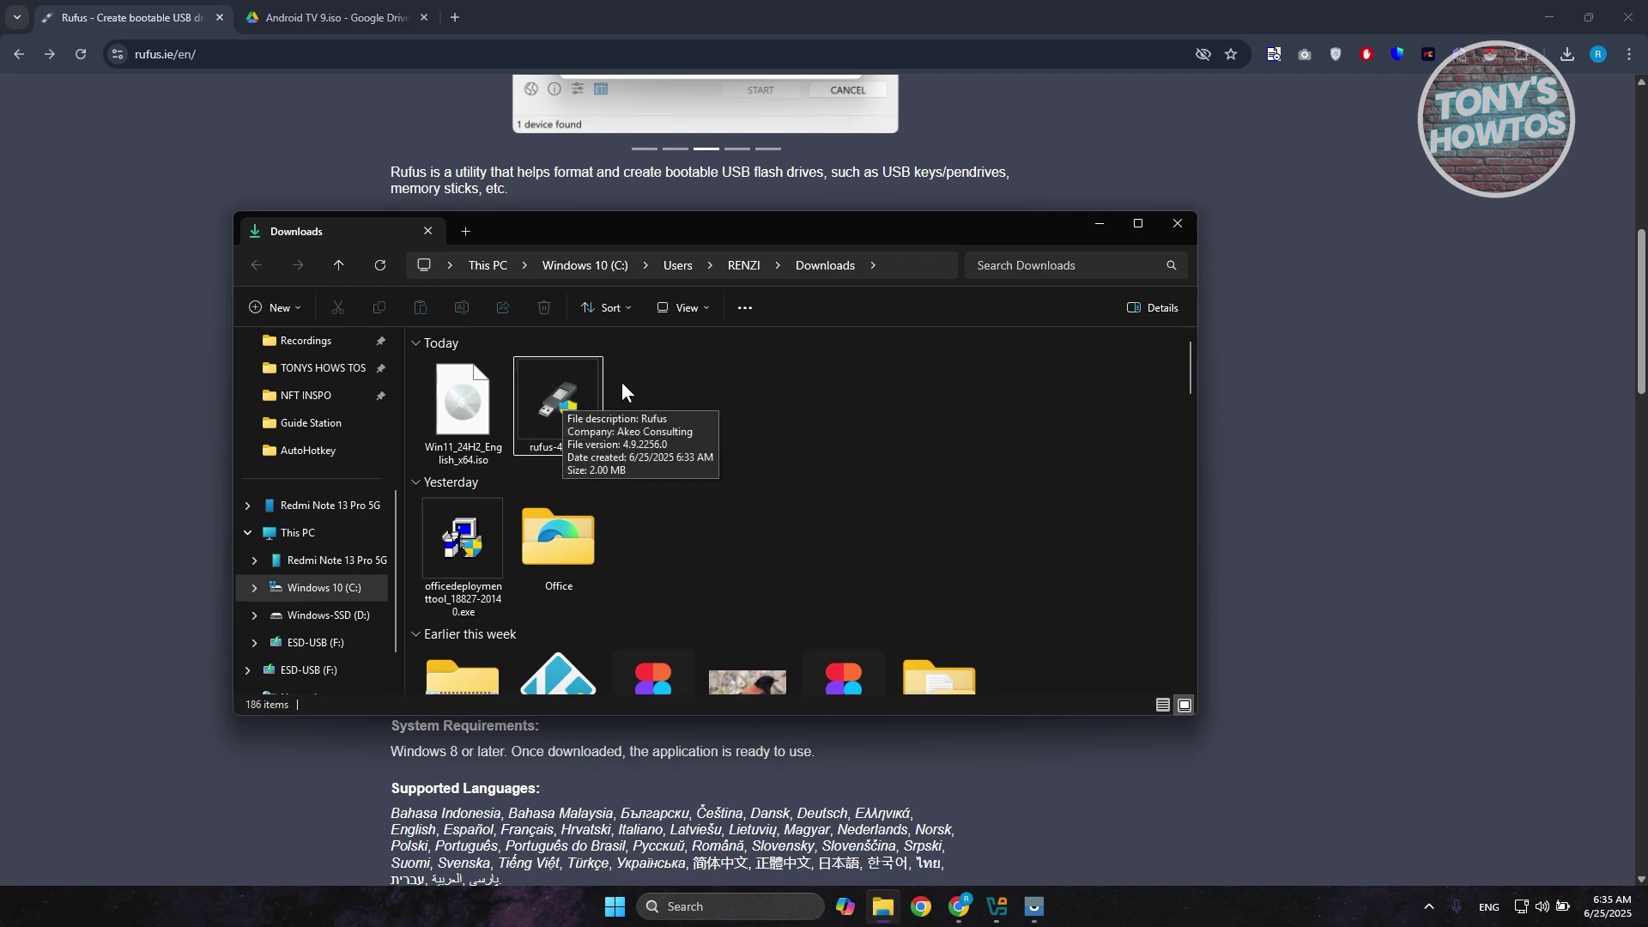
left_click(339, 13)
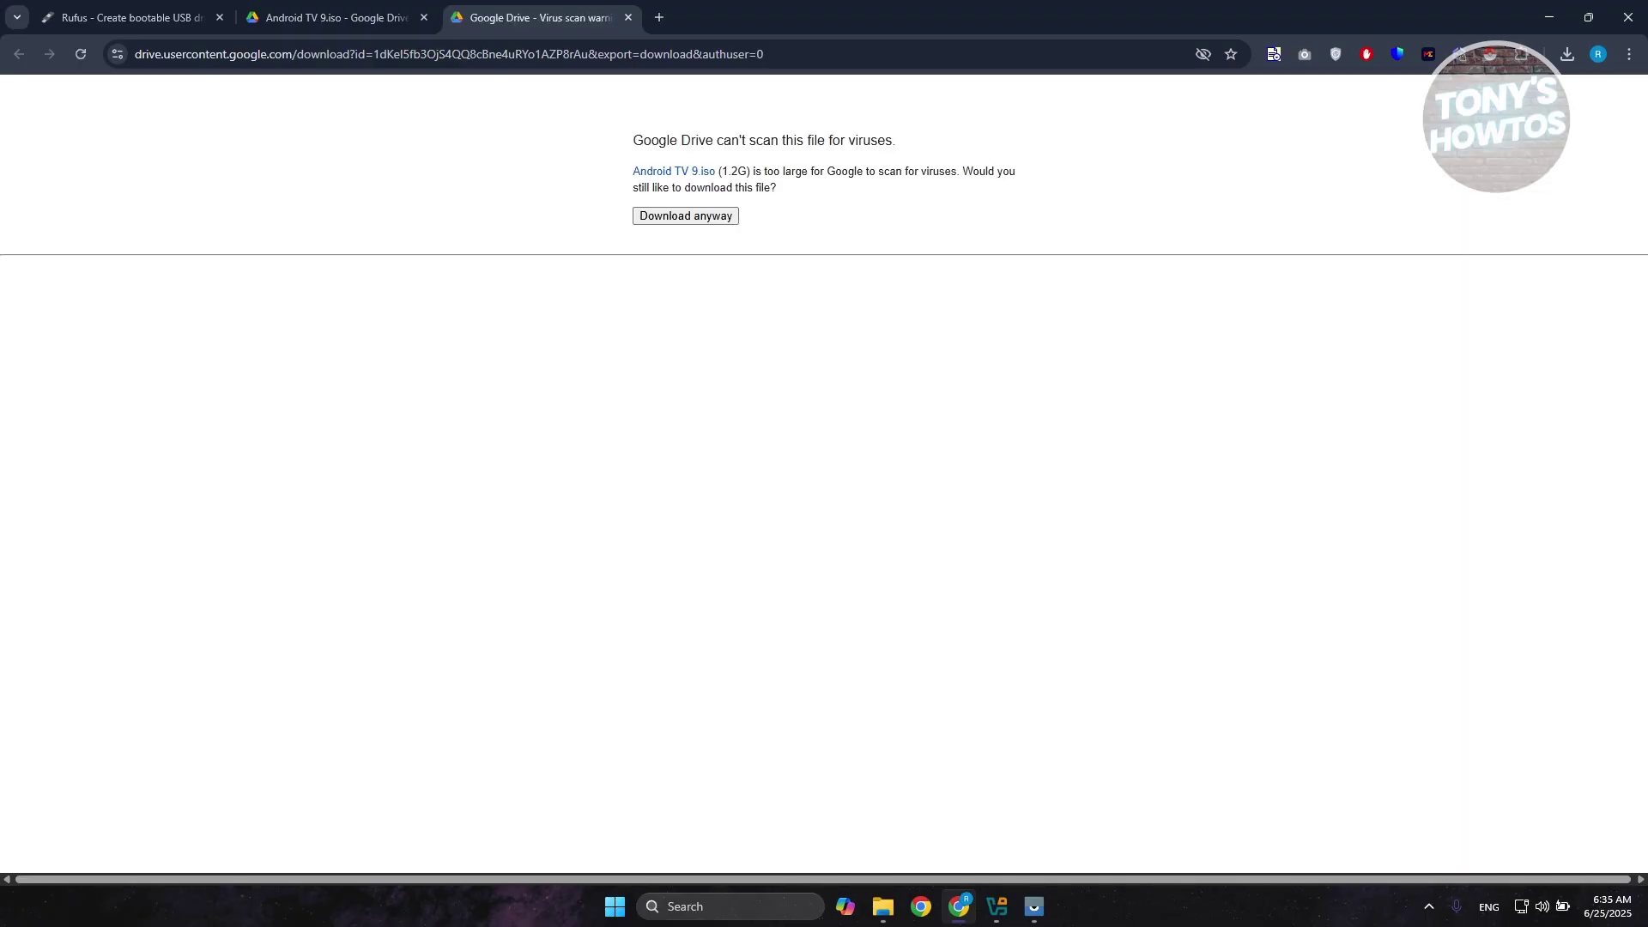
Request the Android TV 9.iso download anyway despite Drive's virus-scan warning.
left_click(702, 219)
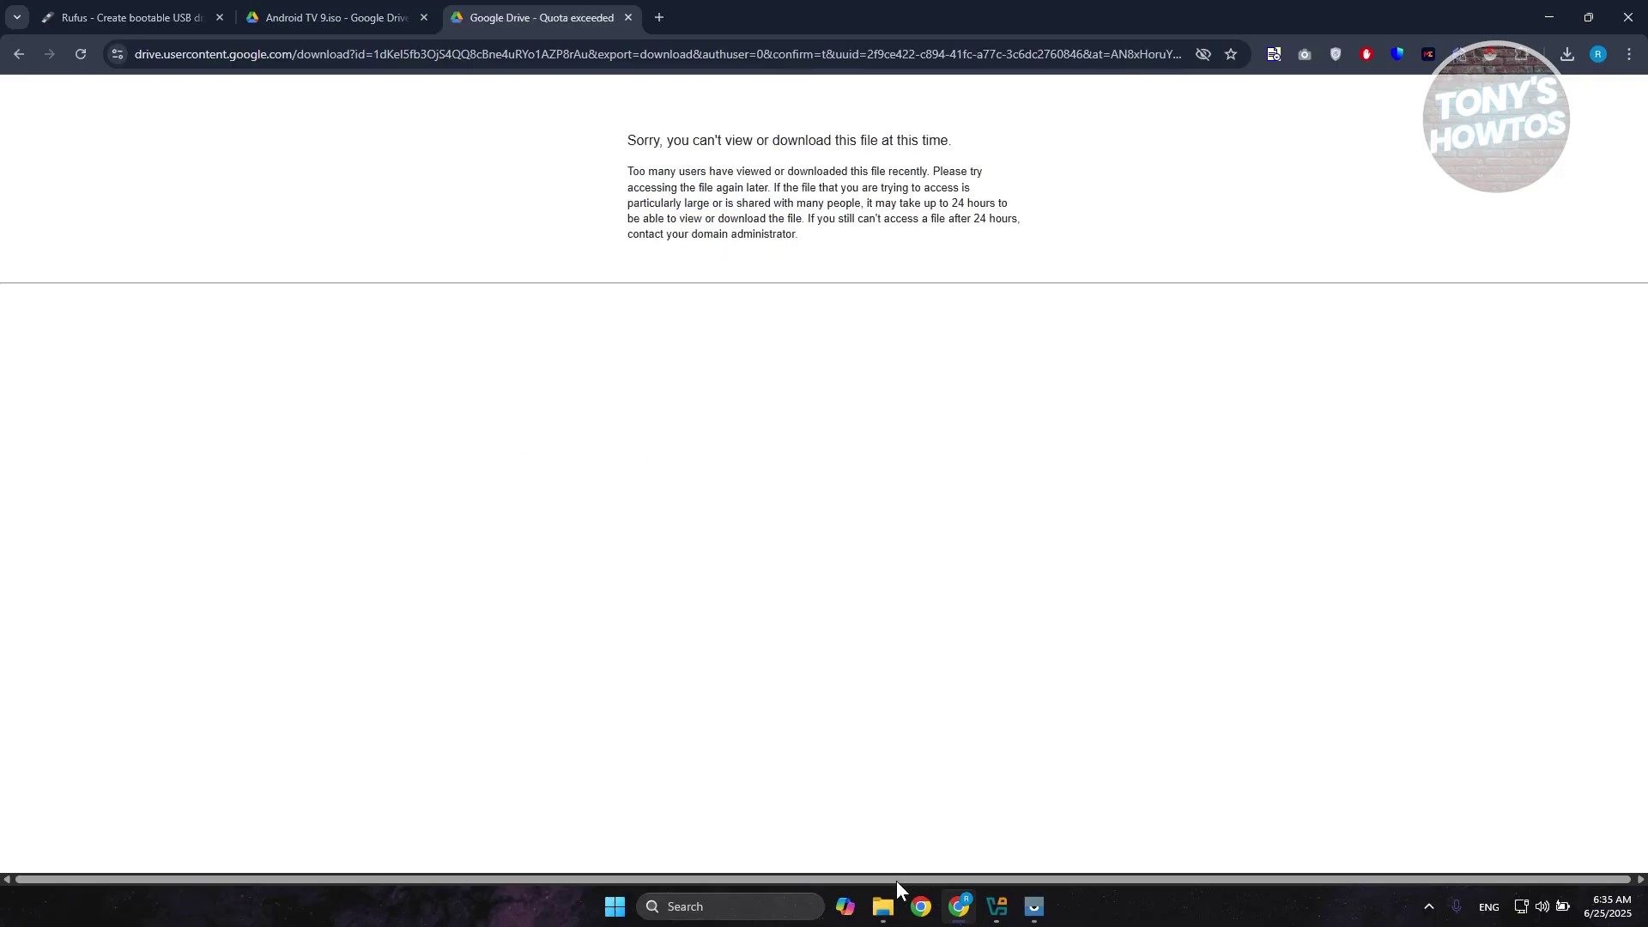
mouse_move(883, 907)
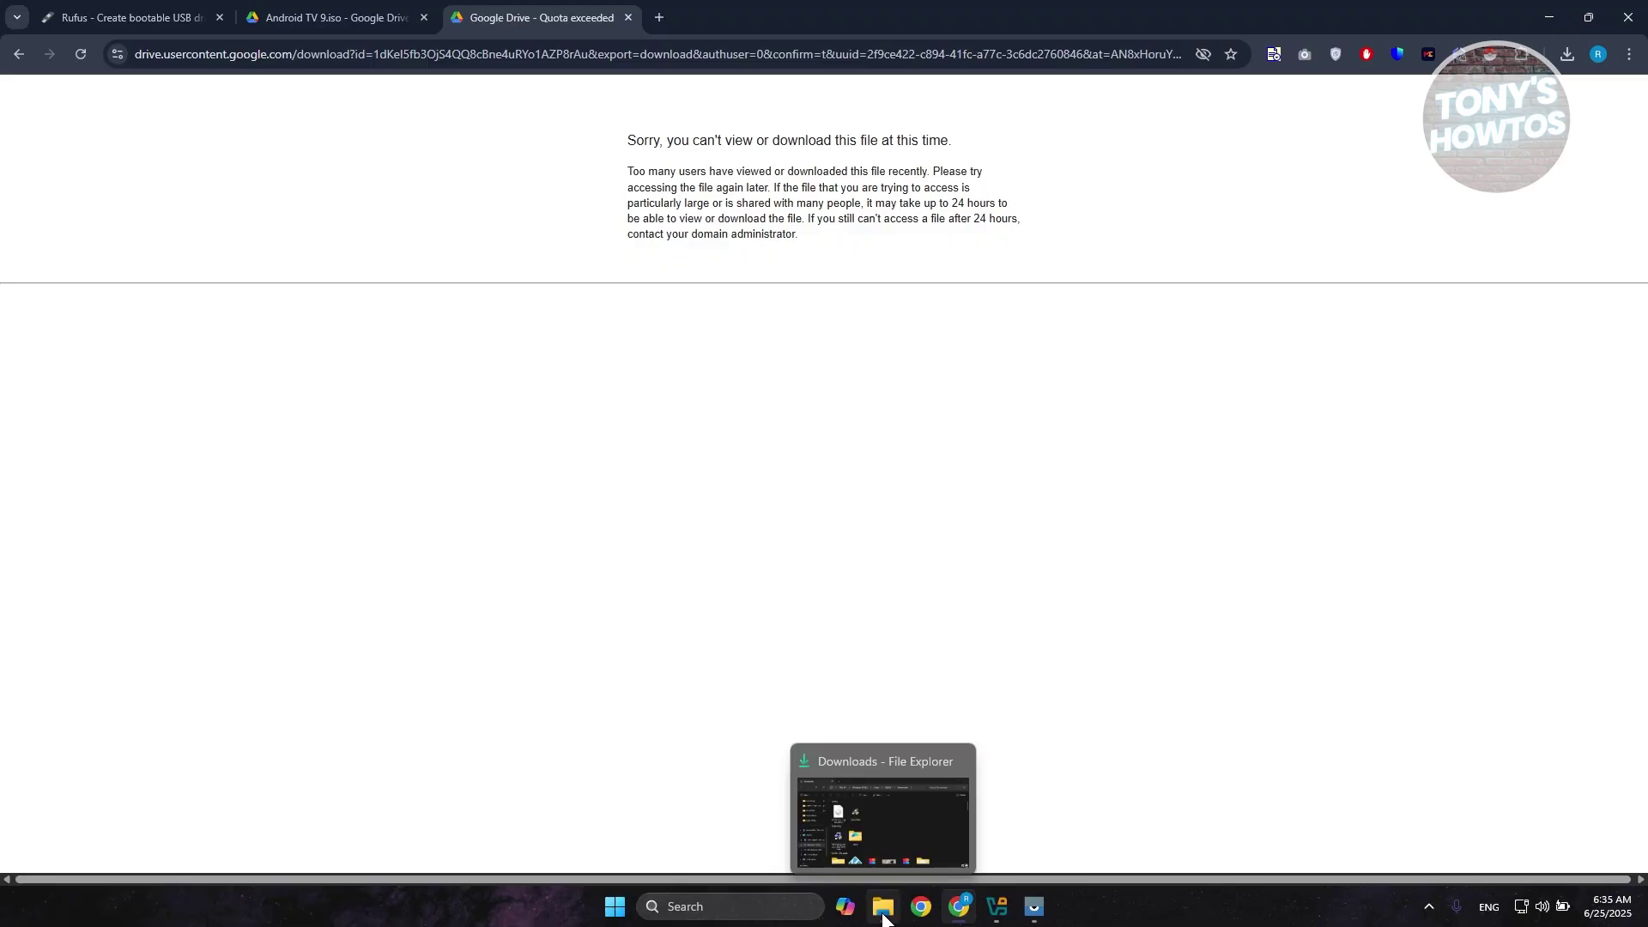
Launch rufus-4.9.exe from Downloads, allow online update checks, and minimize Chrome.
left_click(883, 907)
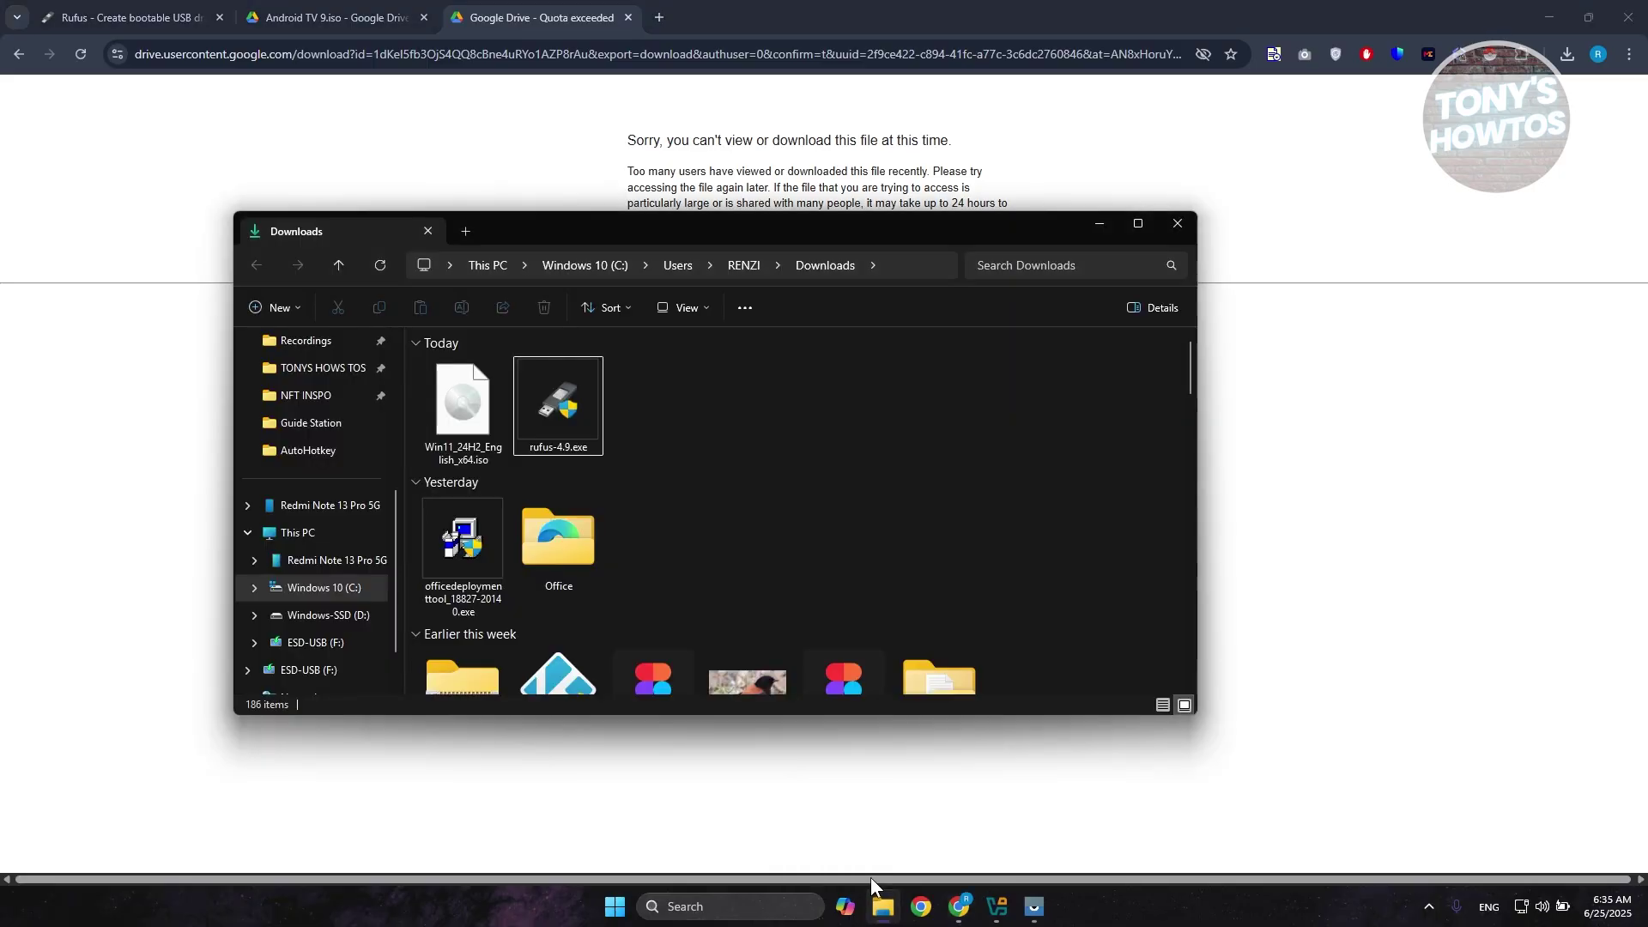
double_click(554, 396)
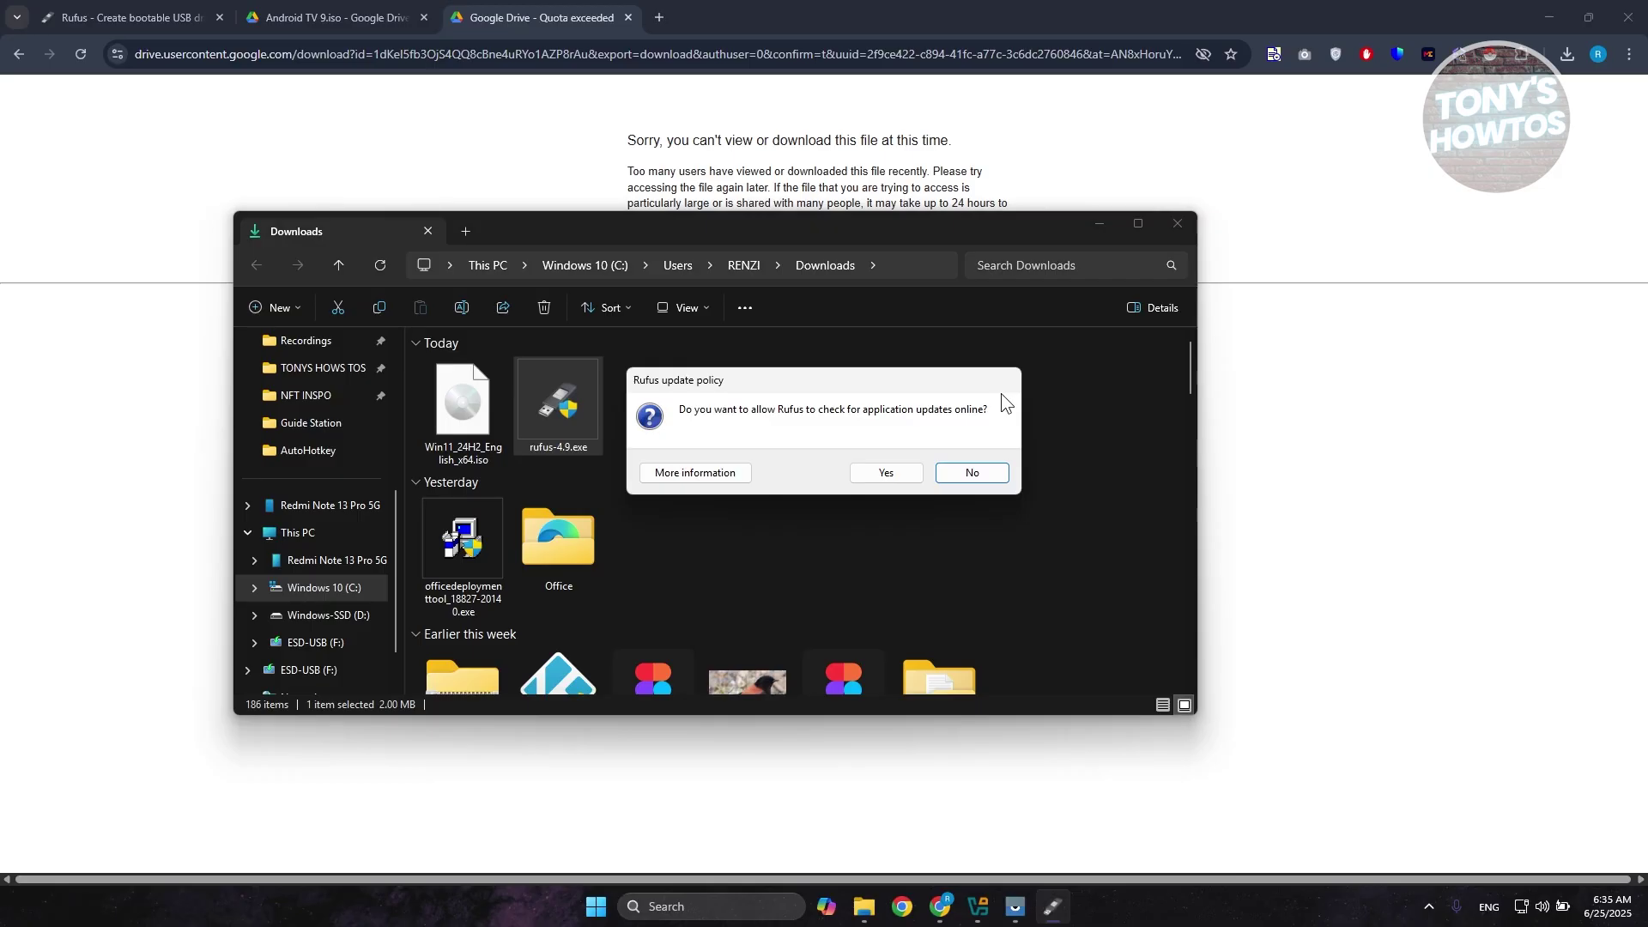
left_click(890, 468)
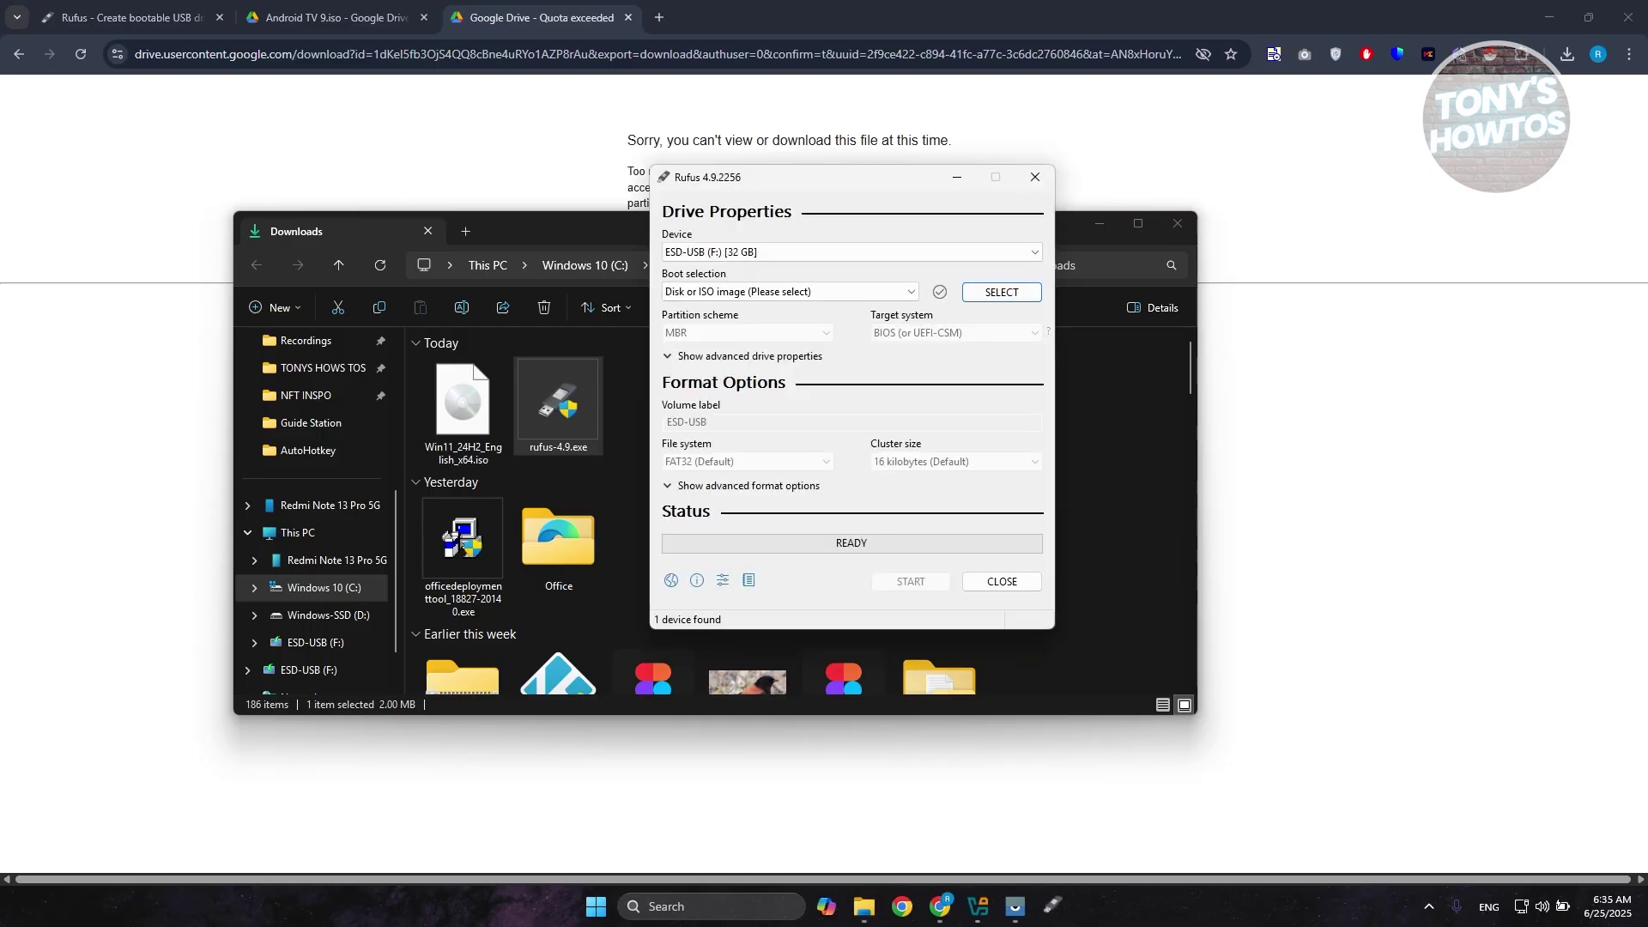
left_click(1550, 17)
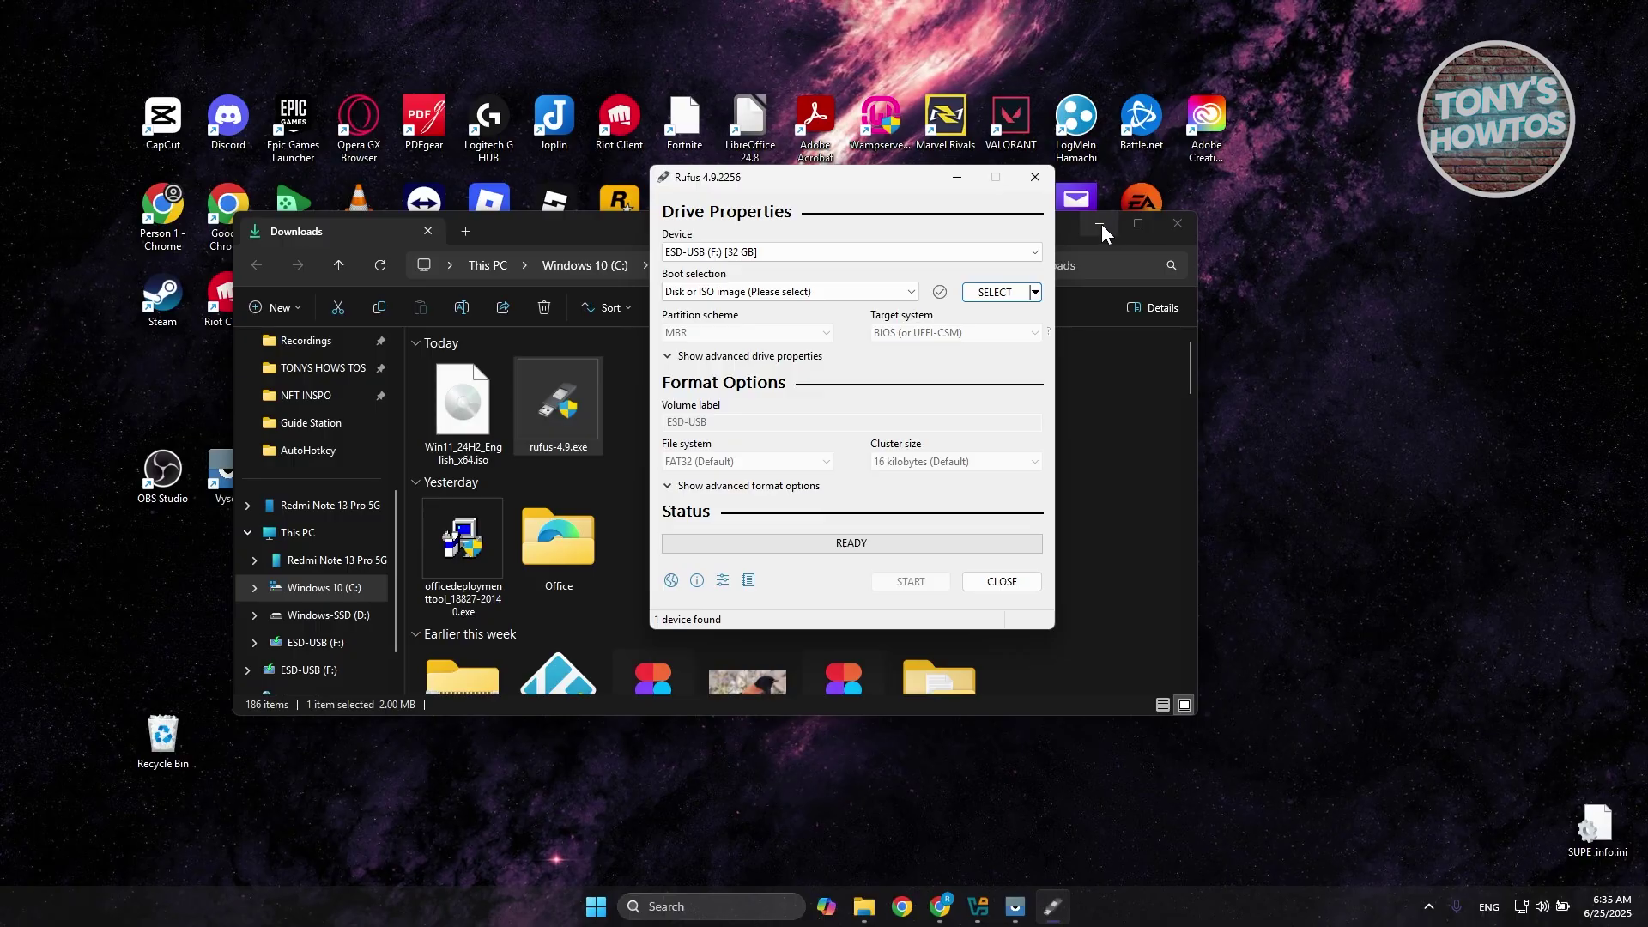
Review the drive and boot-selection lists, then browse and pick Android TV 9.iso from Downloads.
left_click(1103, 224)
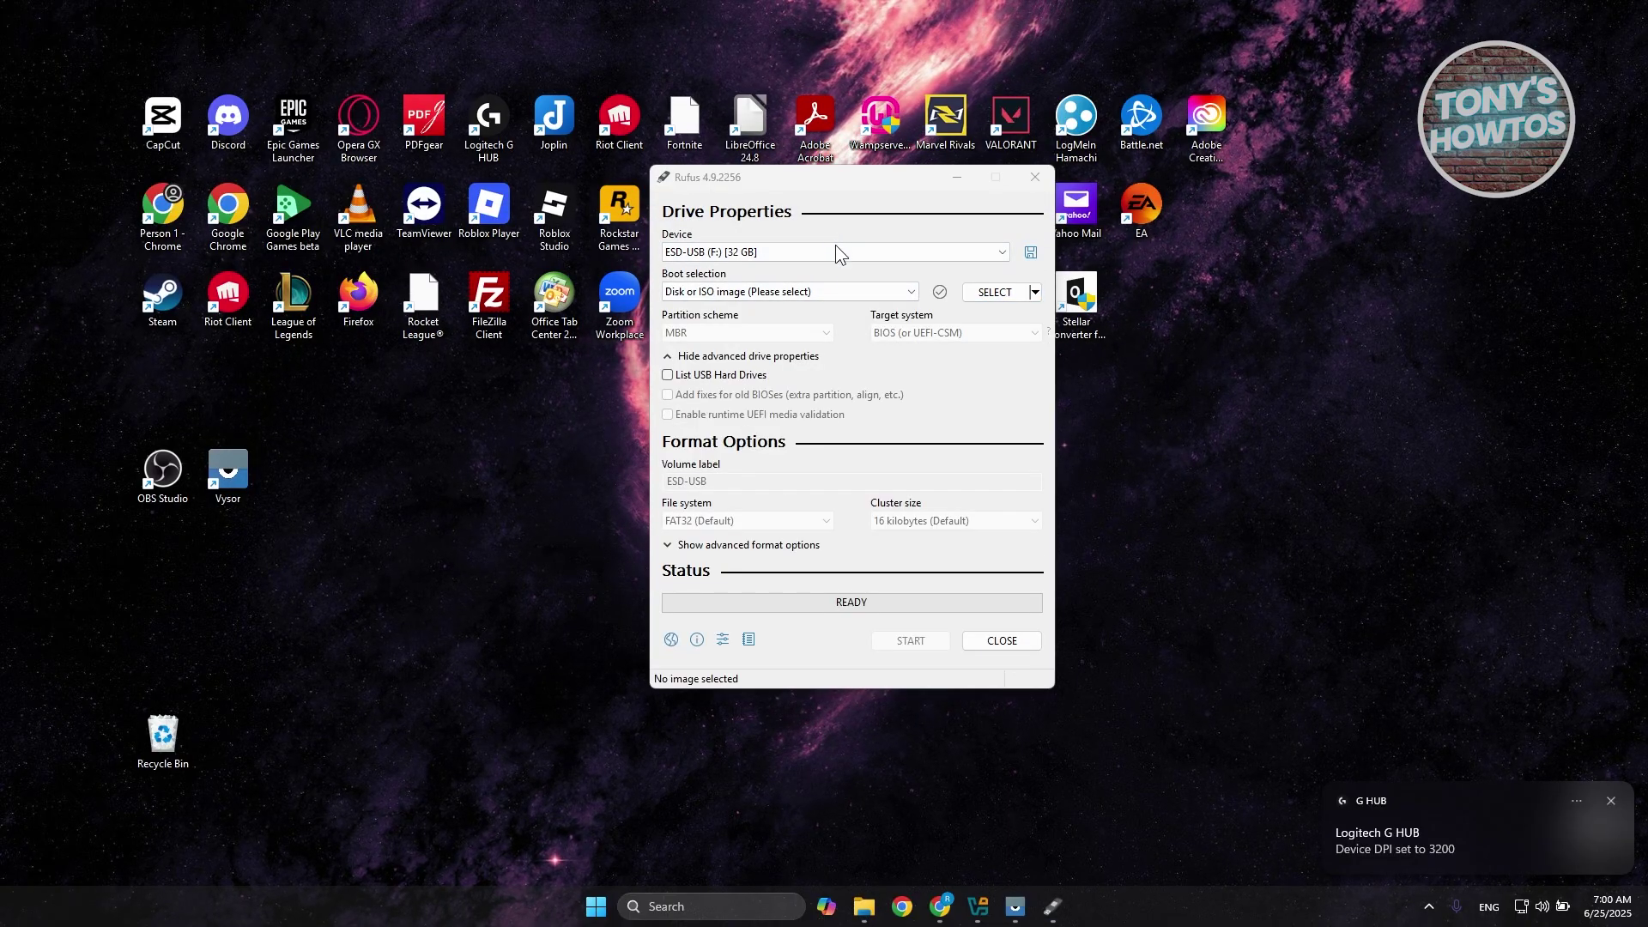
left_click(800, 251)
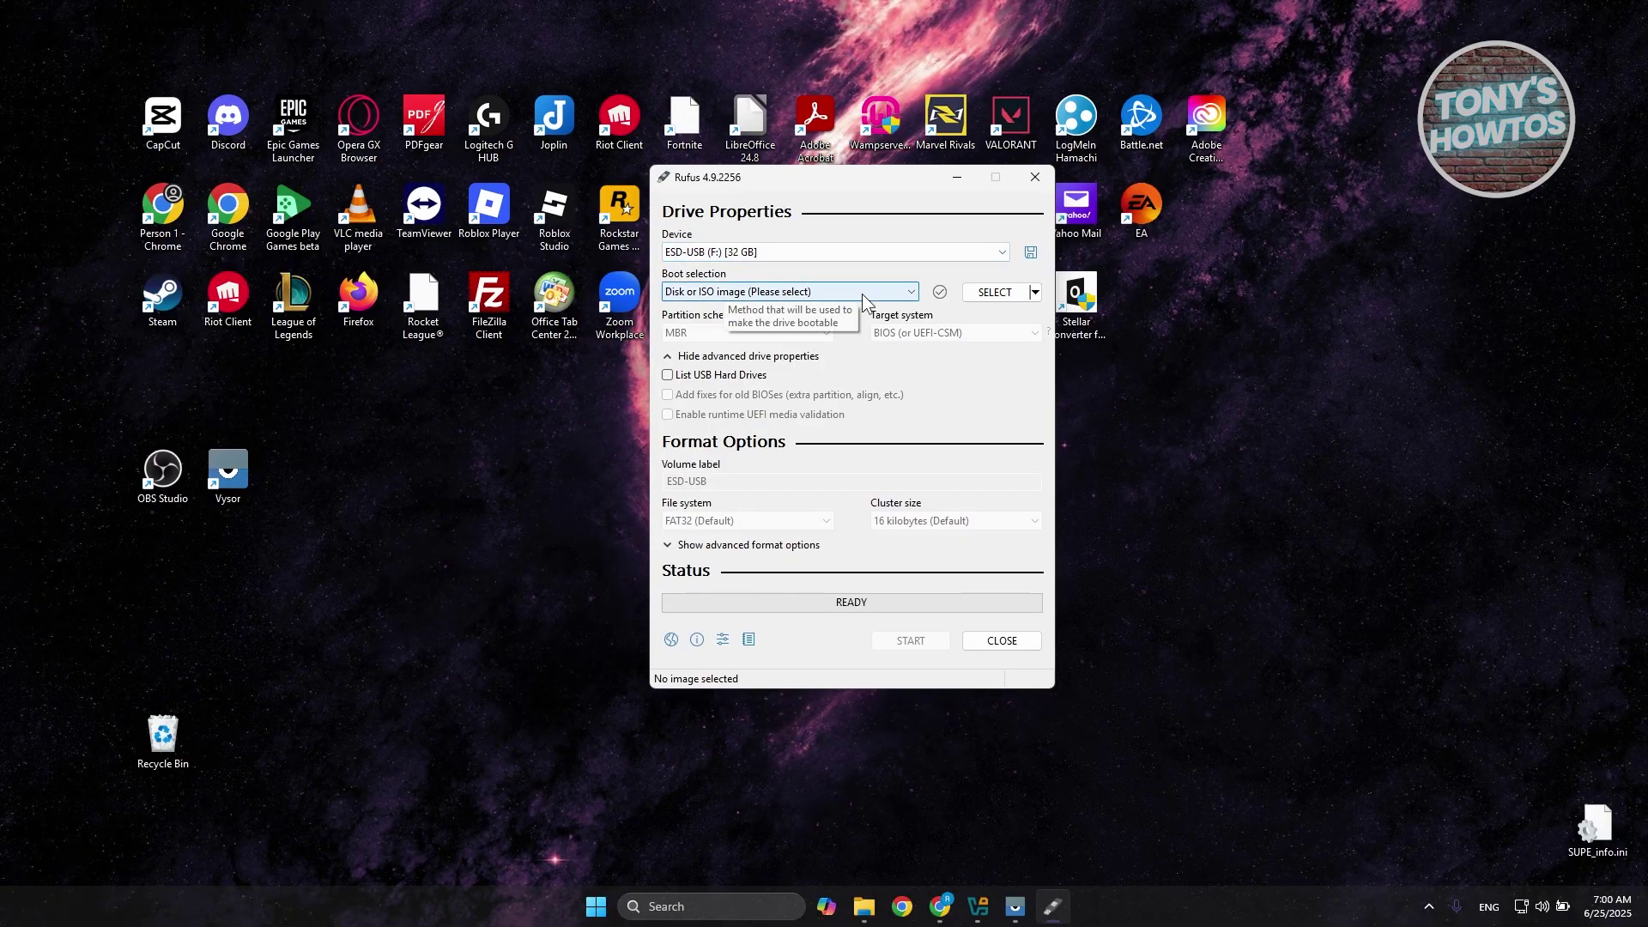
left_click(832, 291)
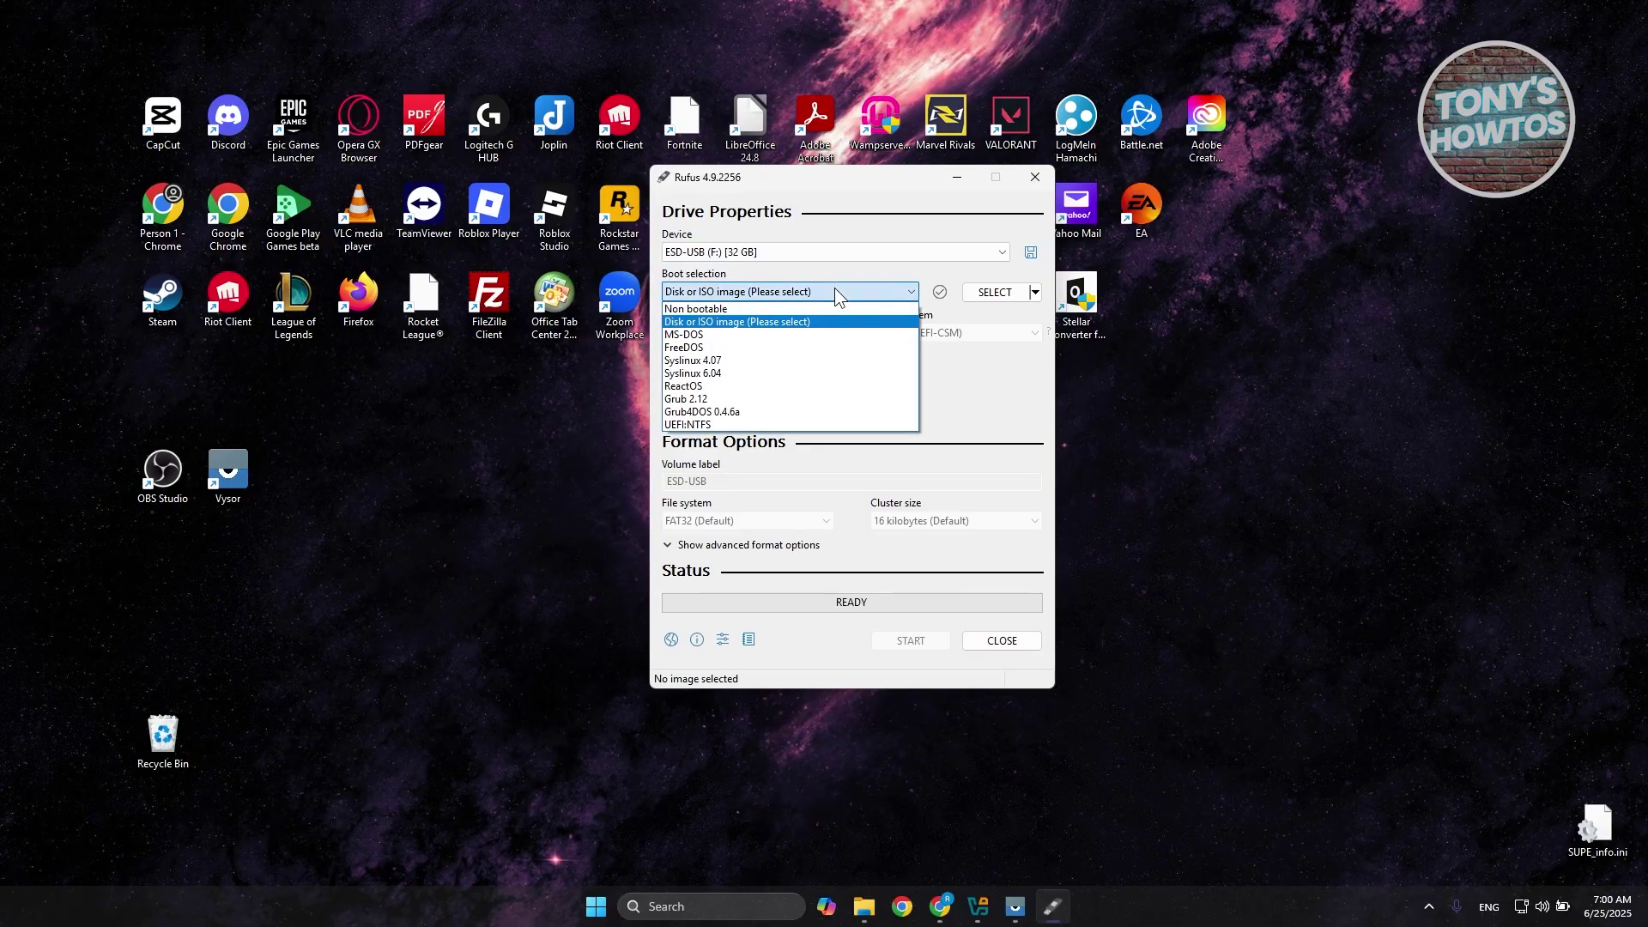
left_click(763, 322)
left_click(1037, 294)
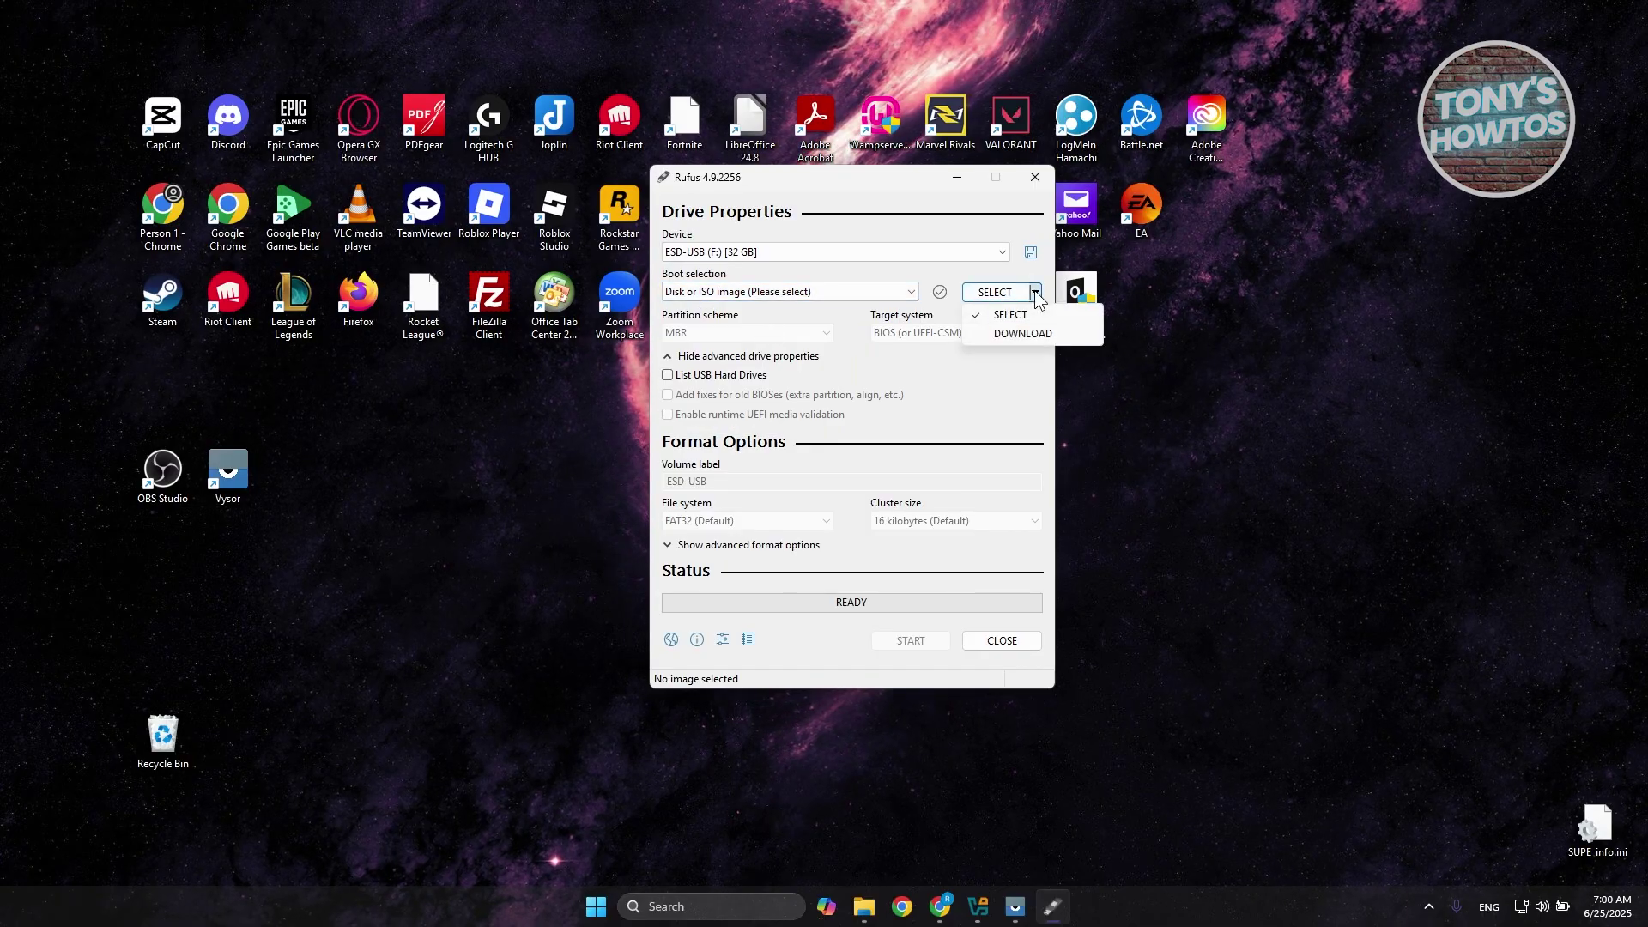
left_click(1010, 313)
left_click(989, 291)
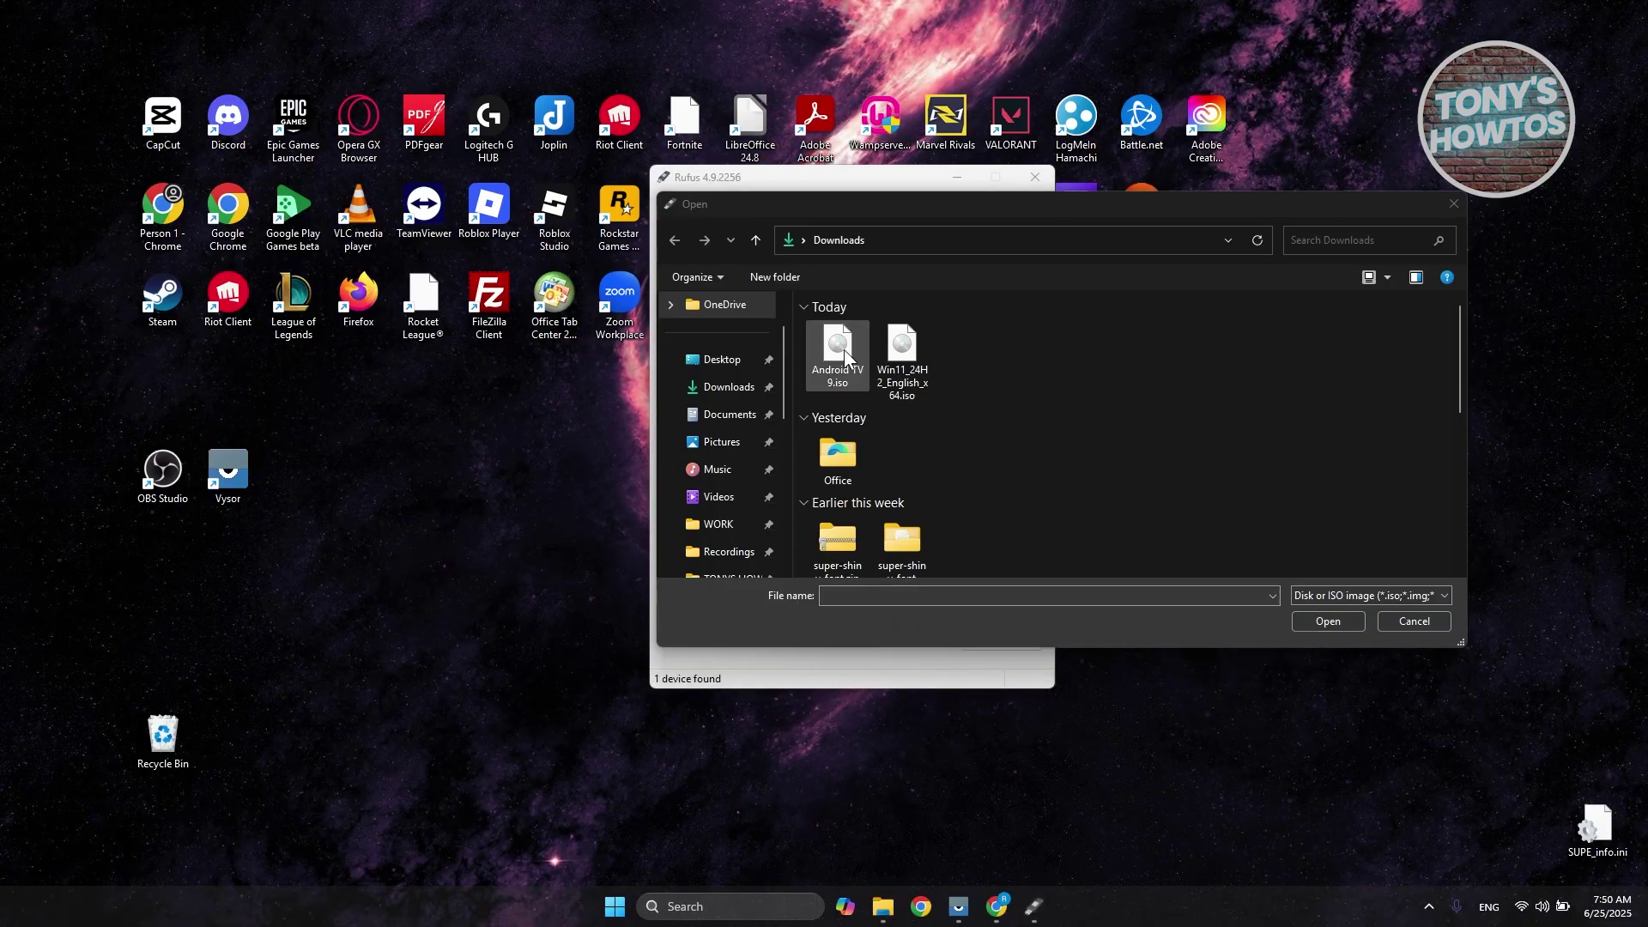
left_click(844, 350)
Load Android TV 9.iso and set the partition scheme to GPT for a UEFI target.
left_click(1322, 624)
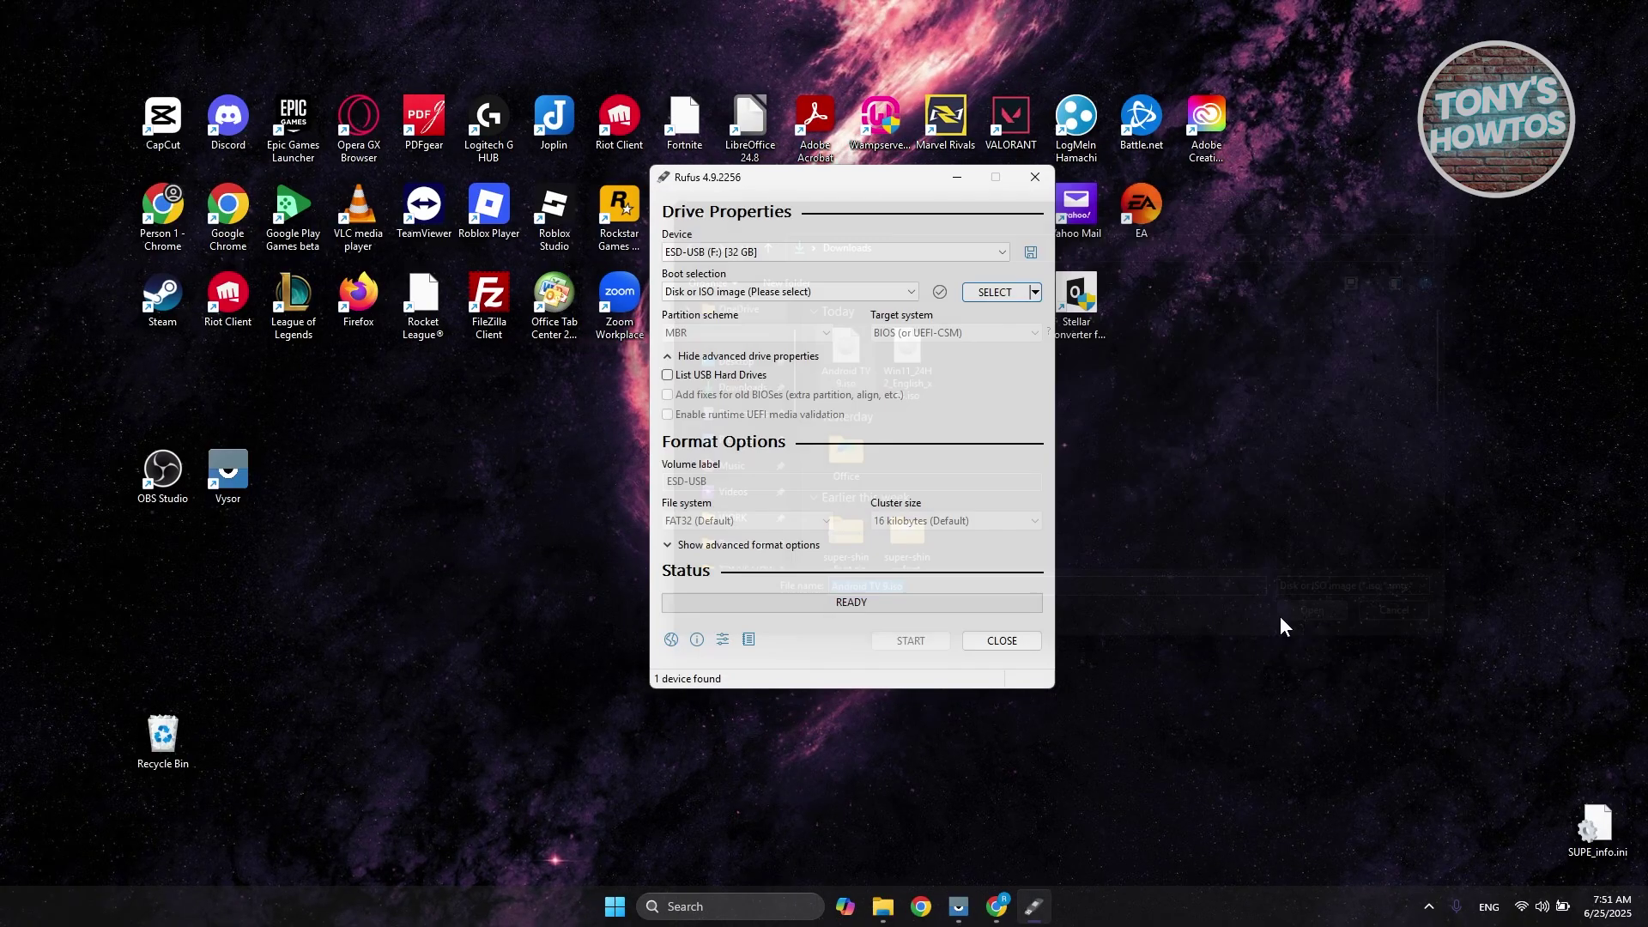
left_click(1001, 369)
left_click(927, 387)
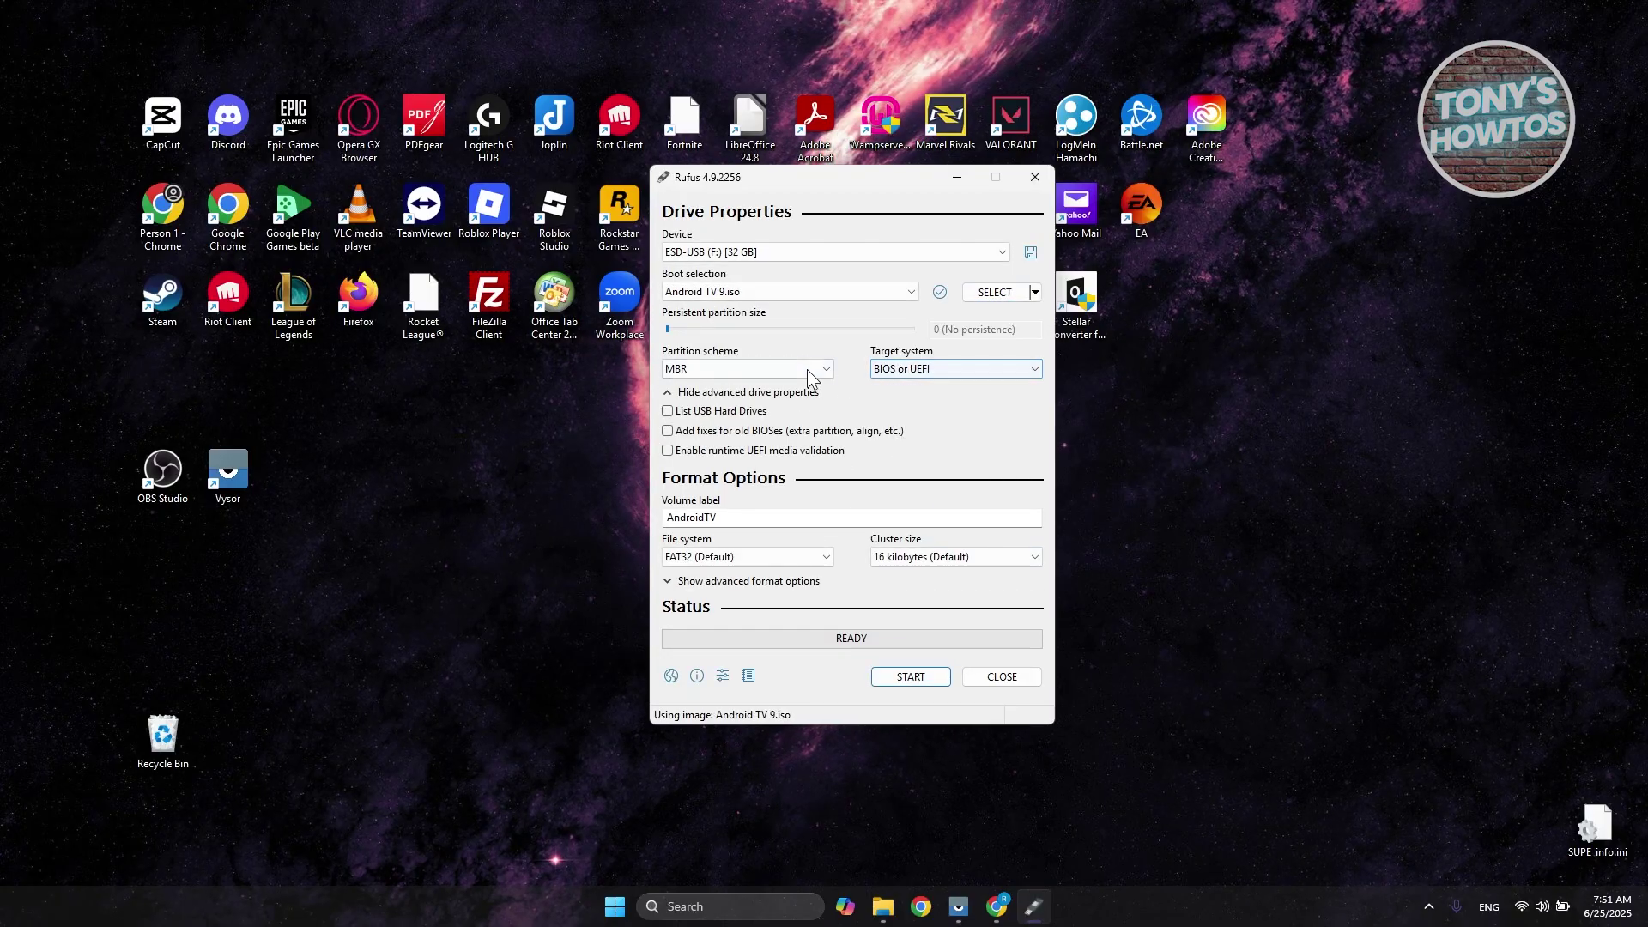
left_click(802, 368)
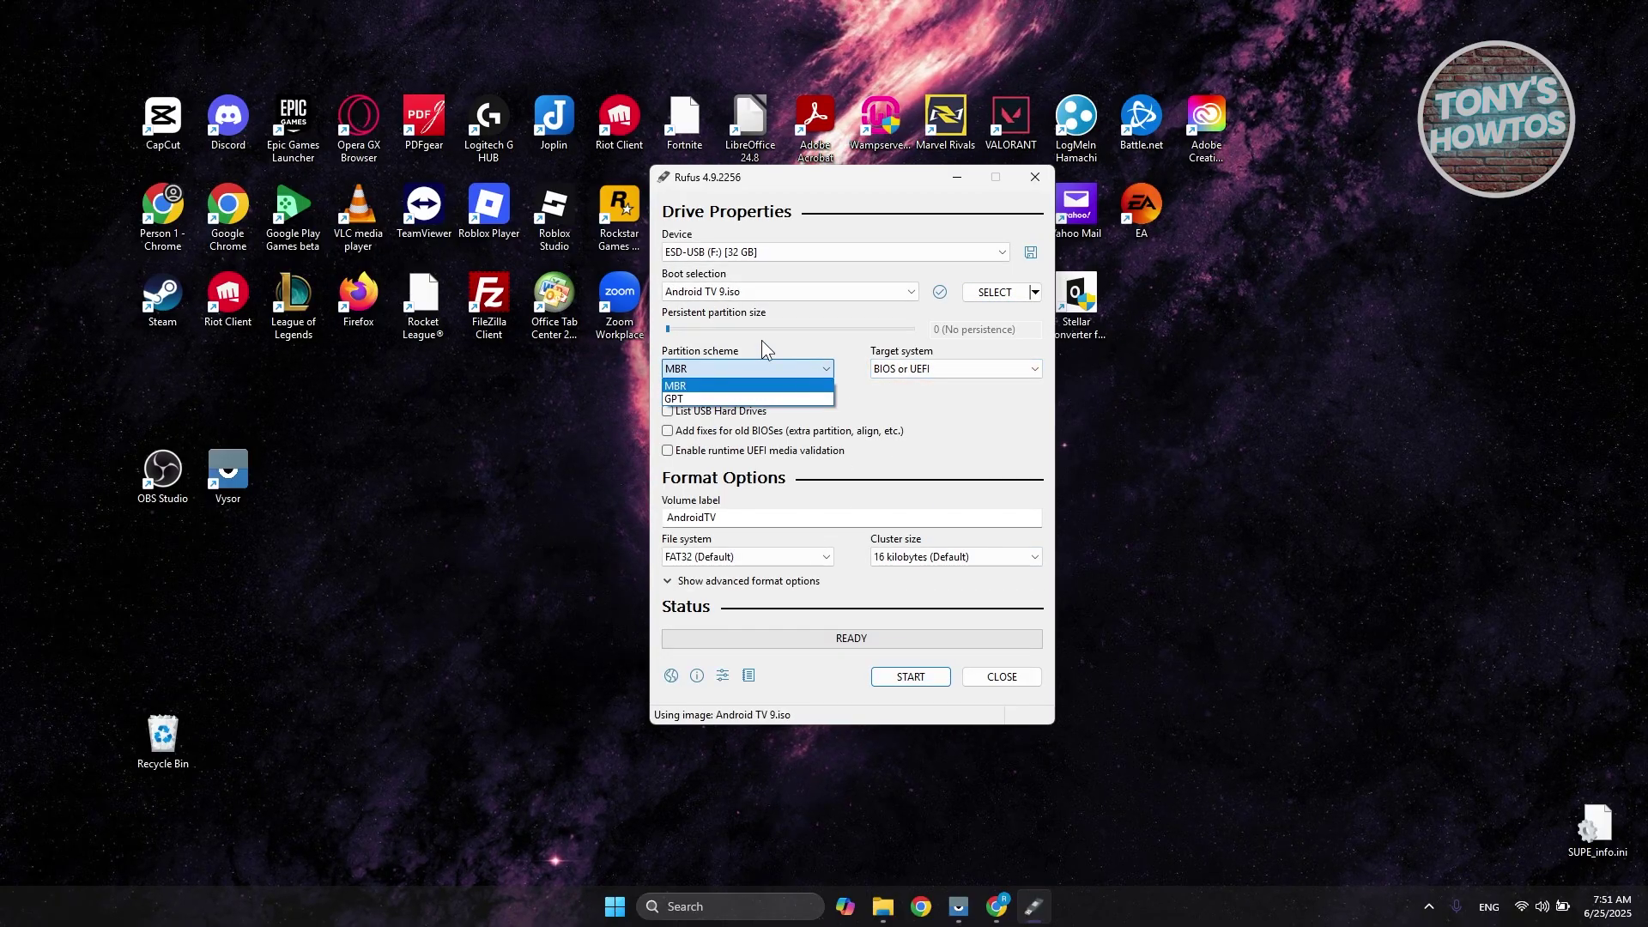
left_click(694, 399)
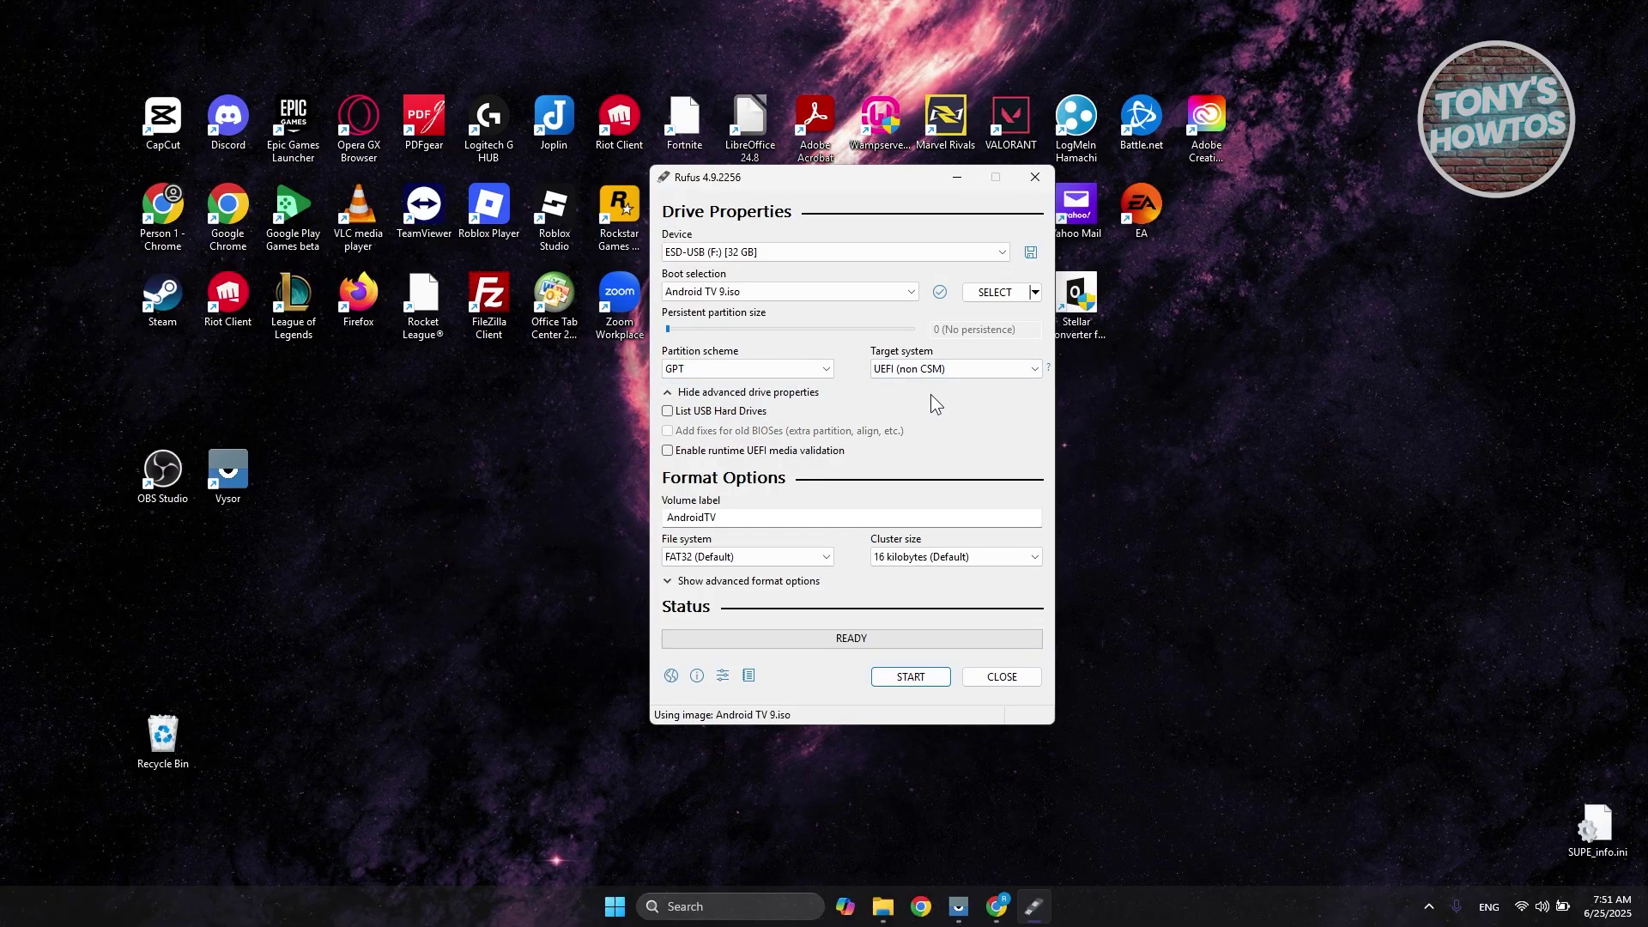
Keep FAT32 as the file system and start writing the image to the USB drive.
left_click(786, 557)
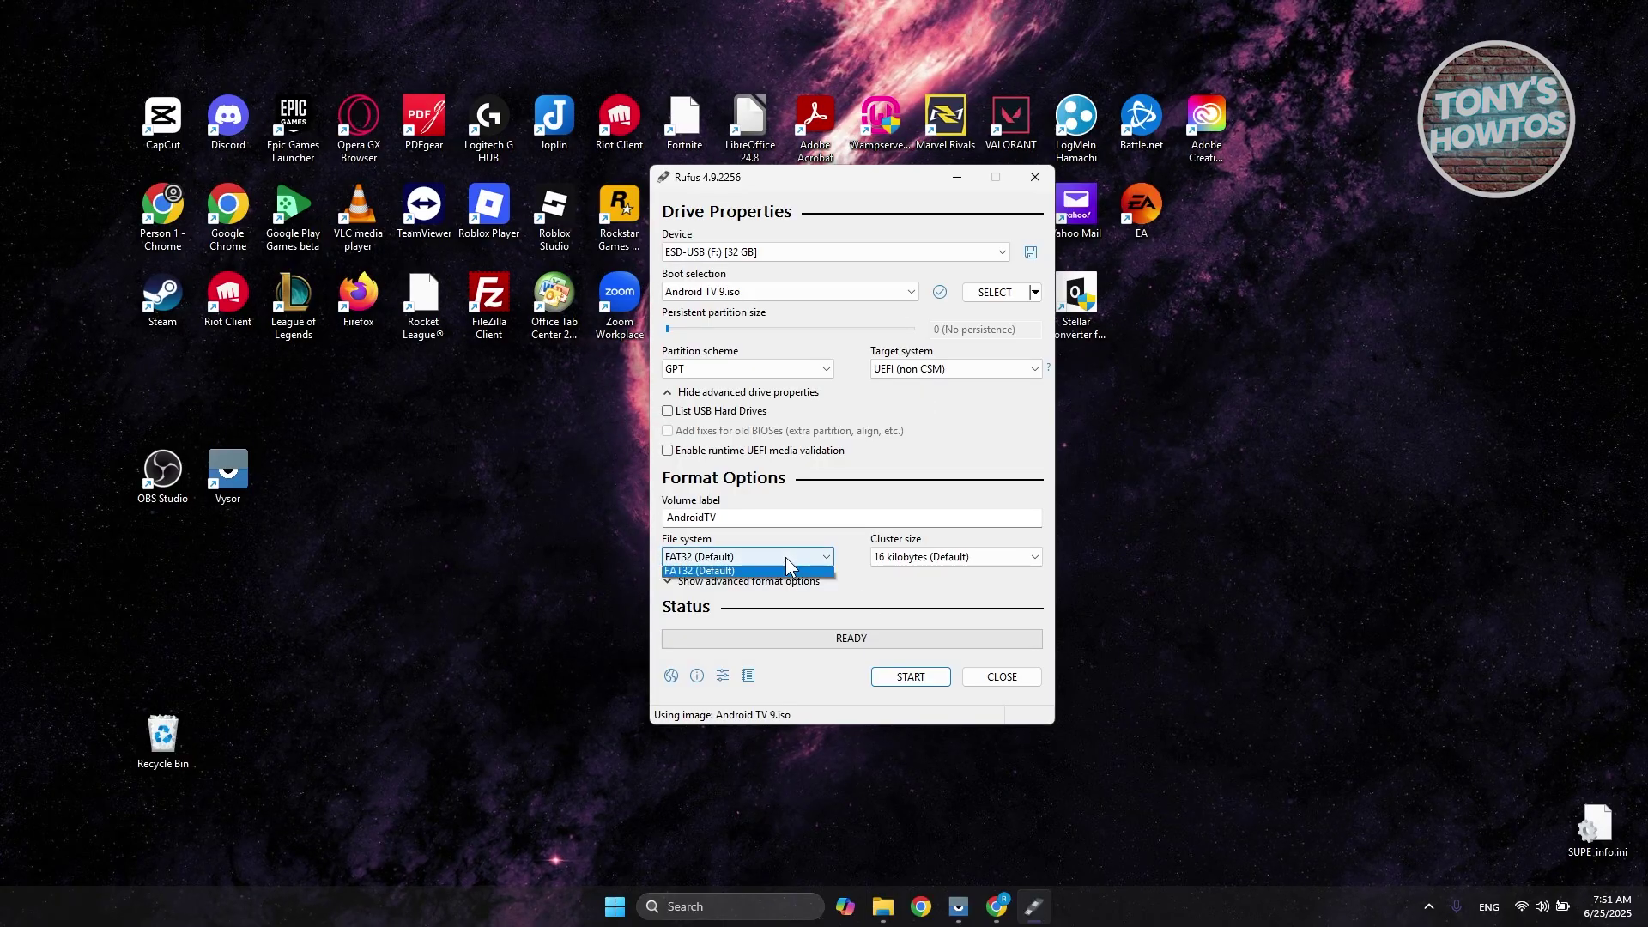
left_click(730, 575)
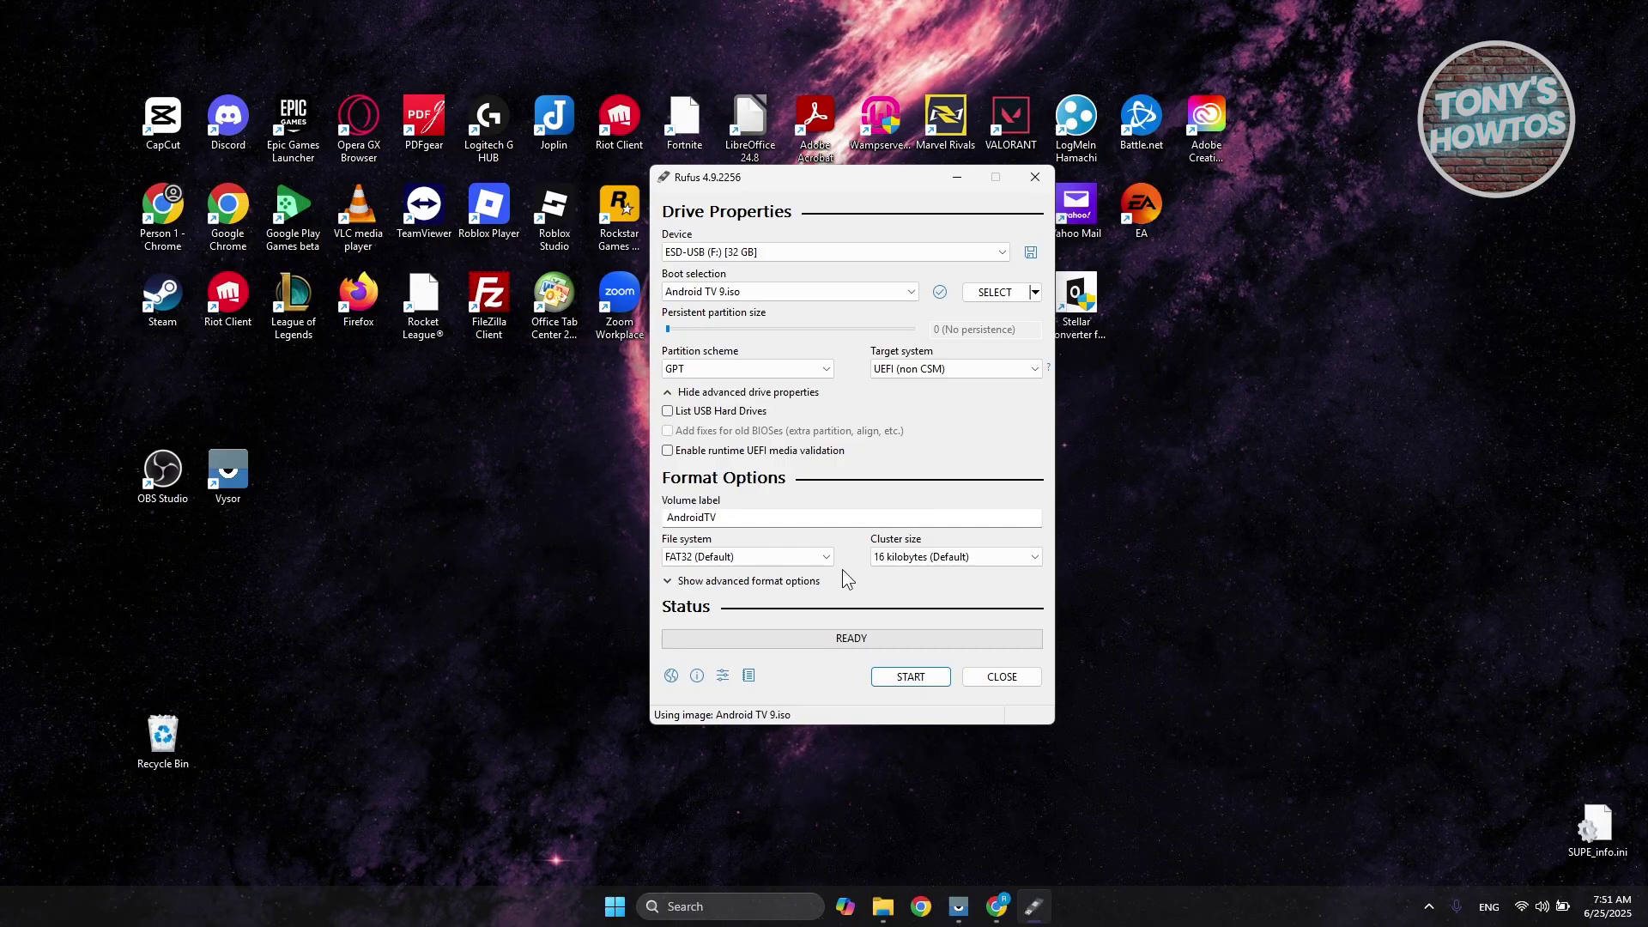
left_click(904, 678)
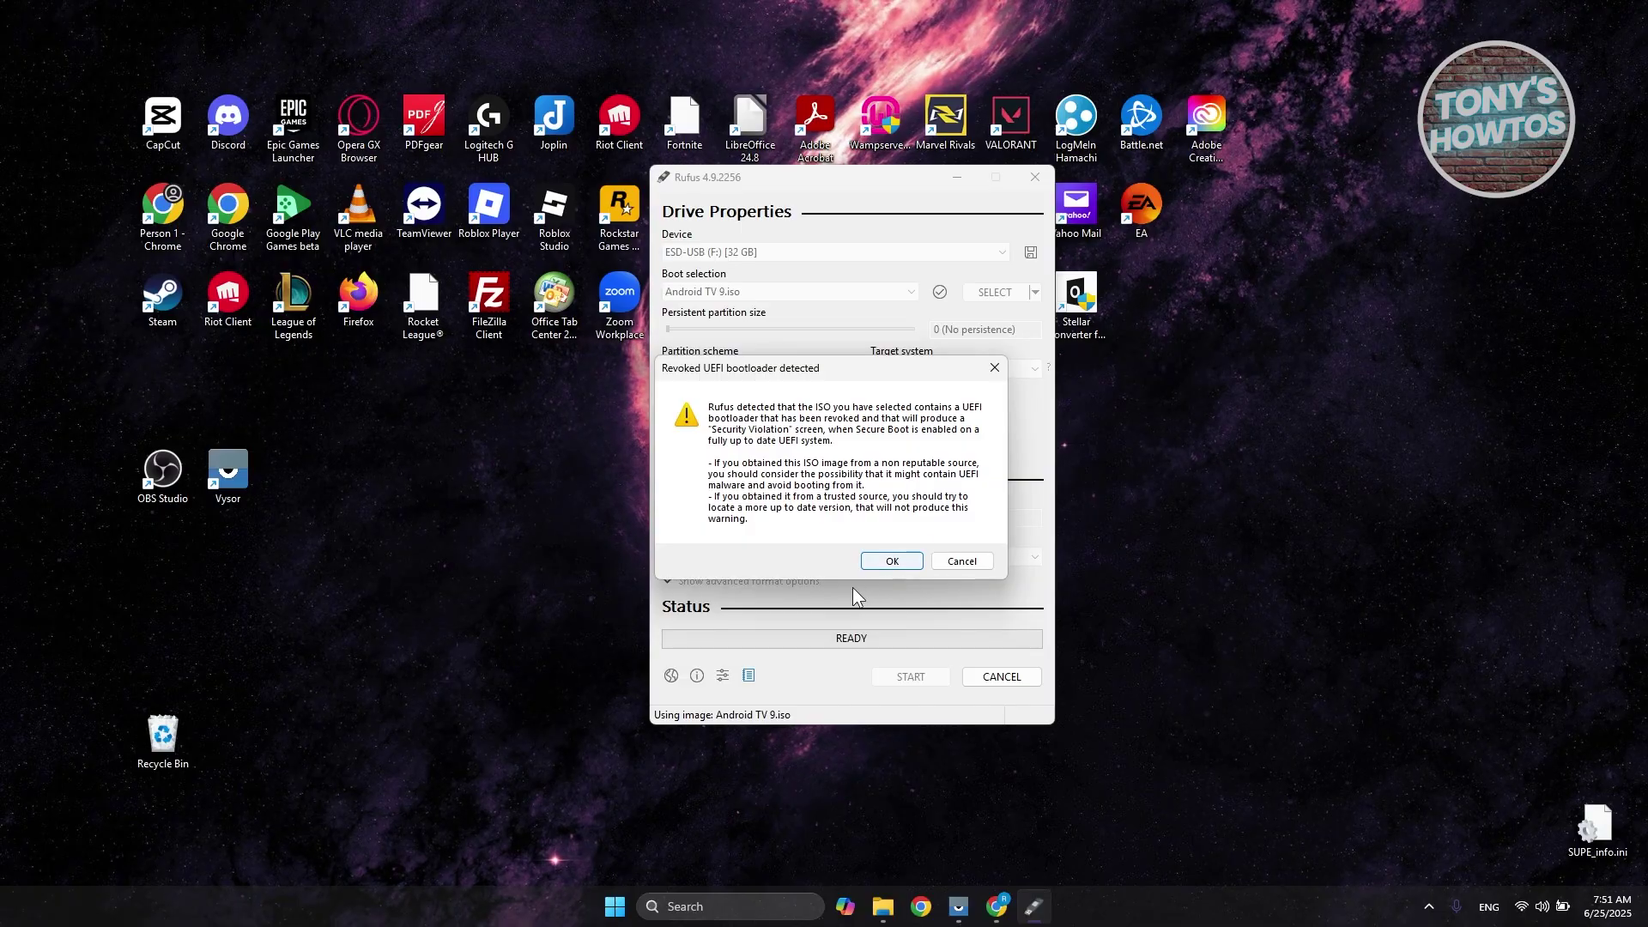
Accept the revoked-bootloader and erase-all-data warnings, then return to the ANDROIDTV drive's files.
left_click(908, 564)
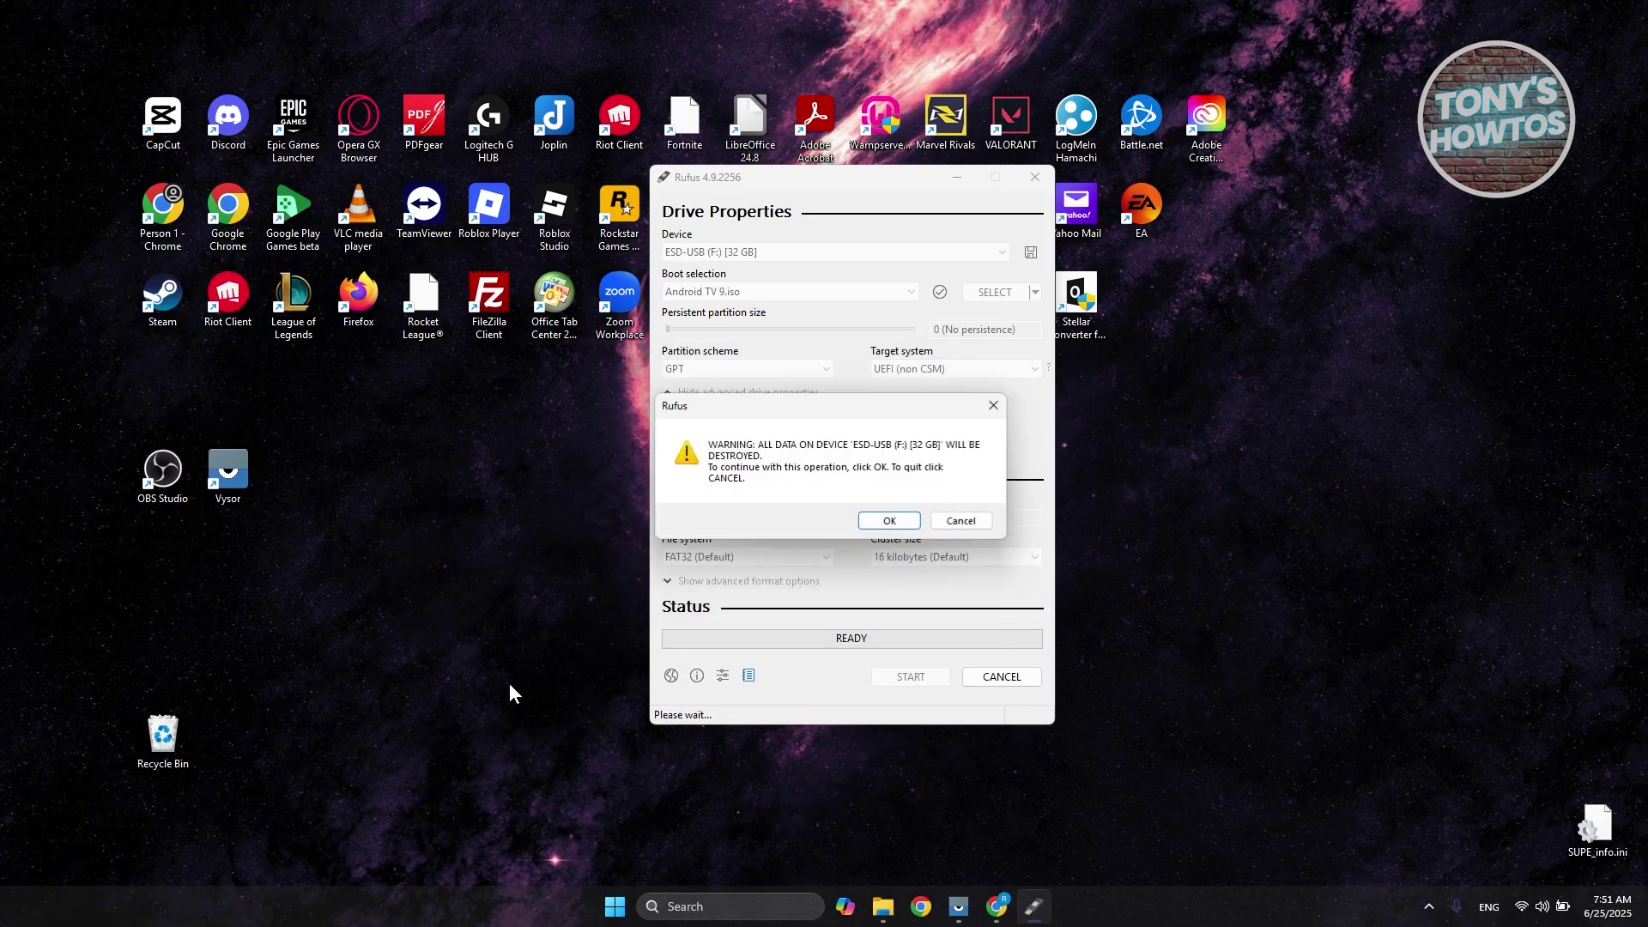
left_click(888, 521)
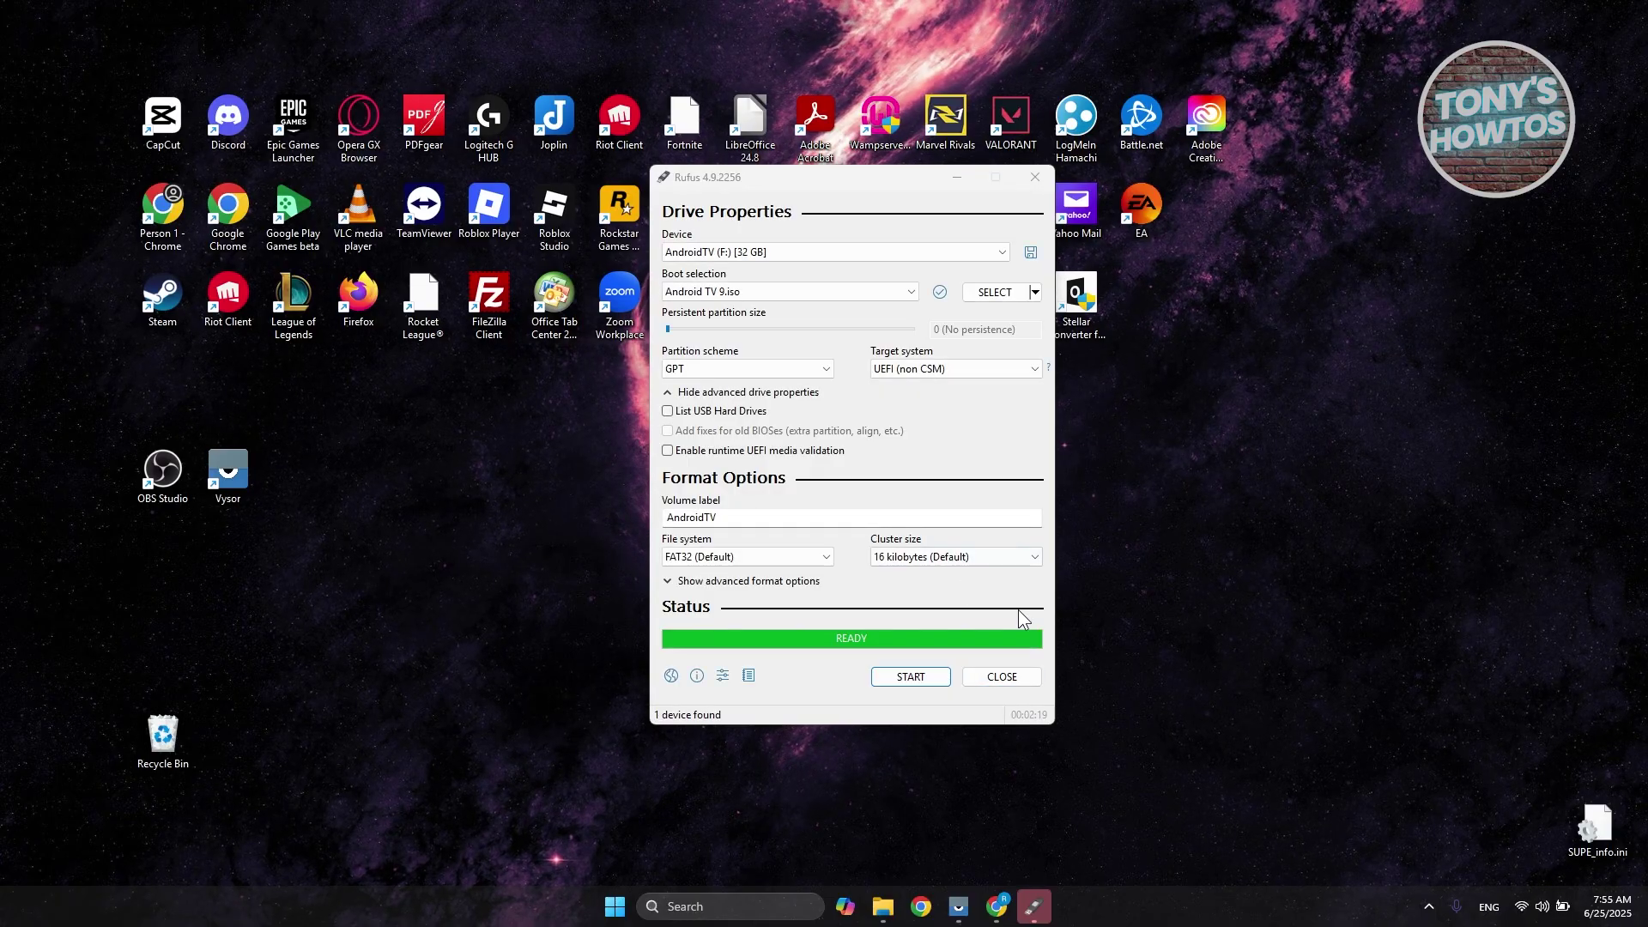
left_click(885, 910)
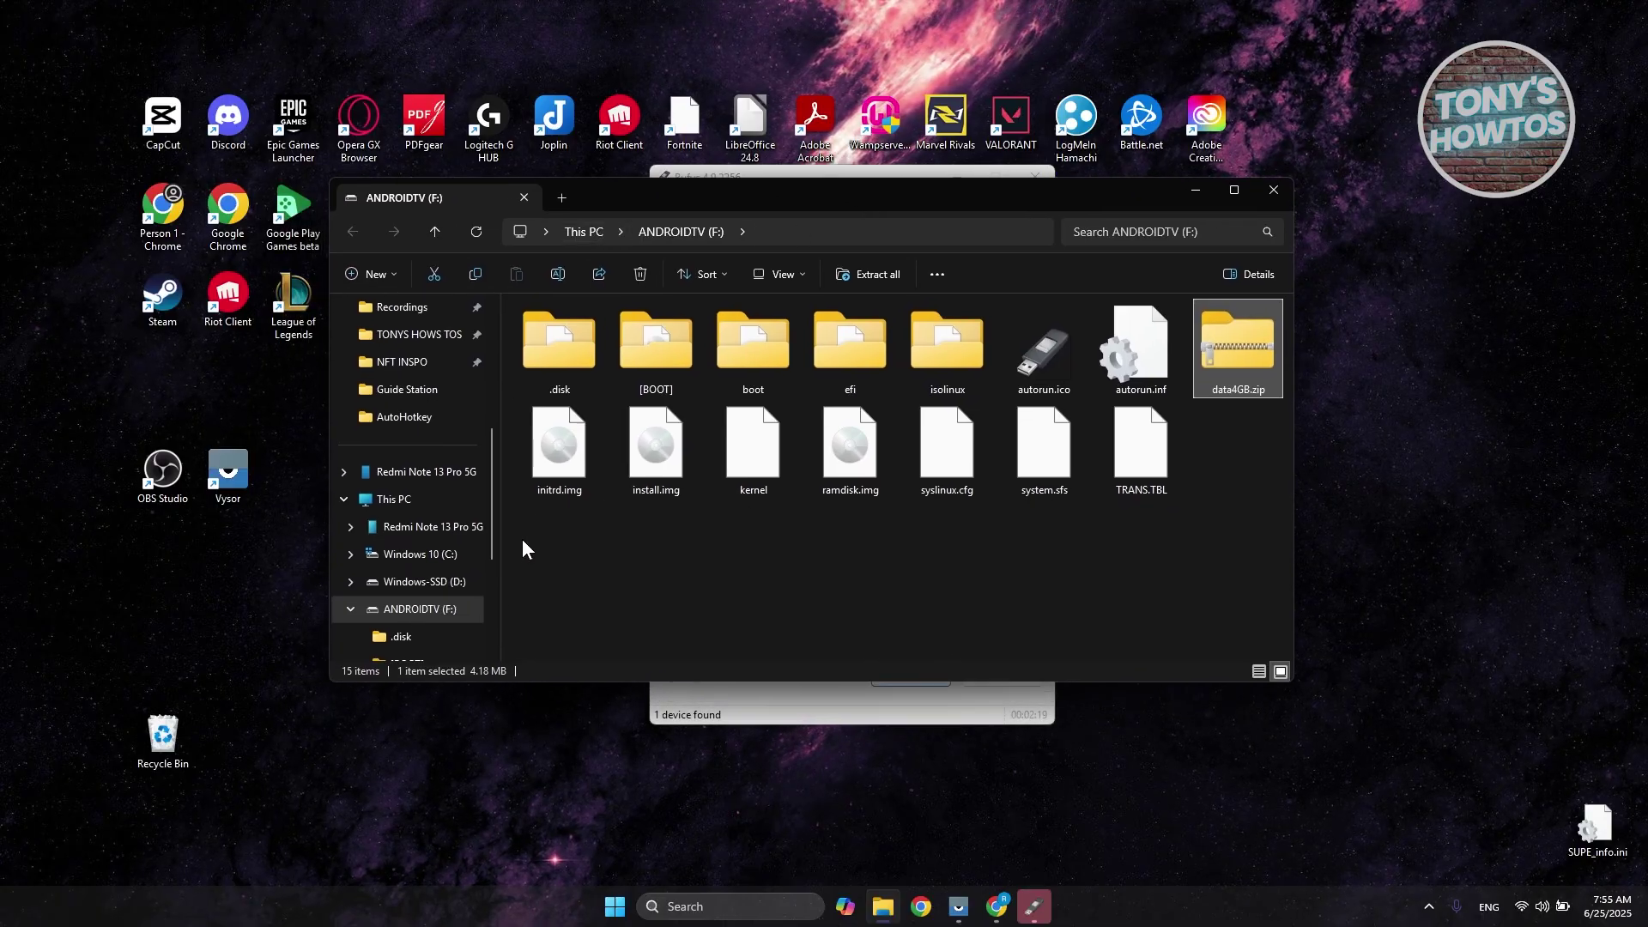
Open data4GB.zip from the ANDROIDTV drive in a separate Windows Explorer window.
double_click(1238, 350)
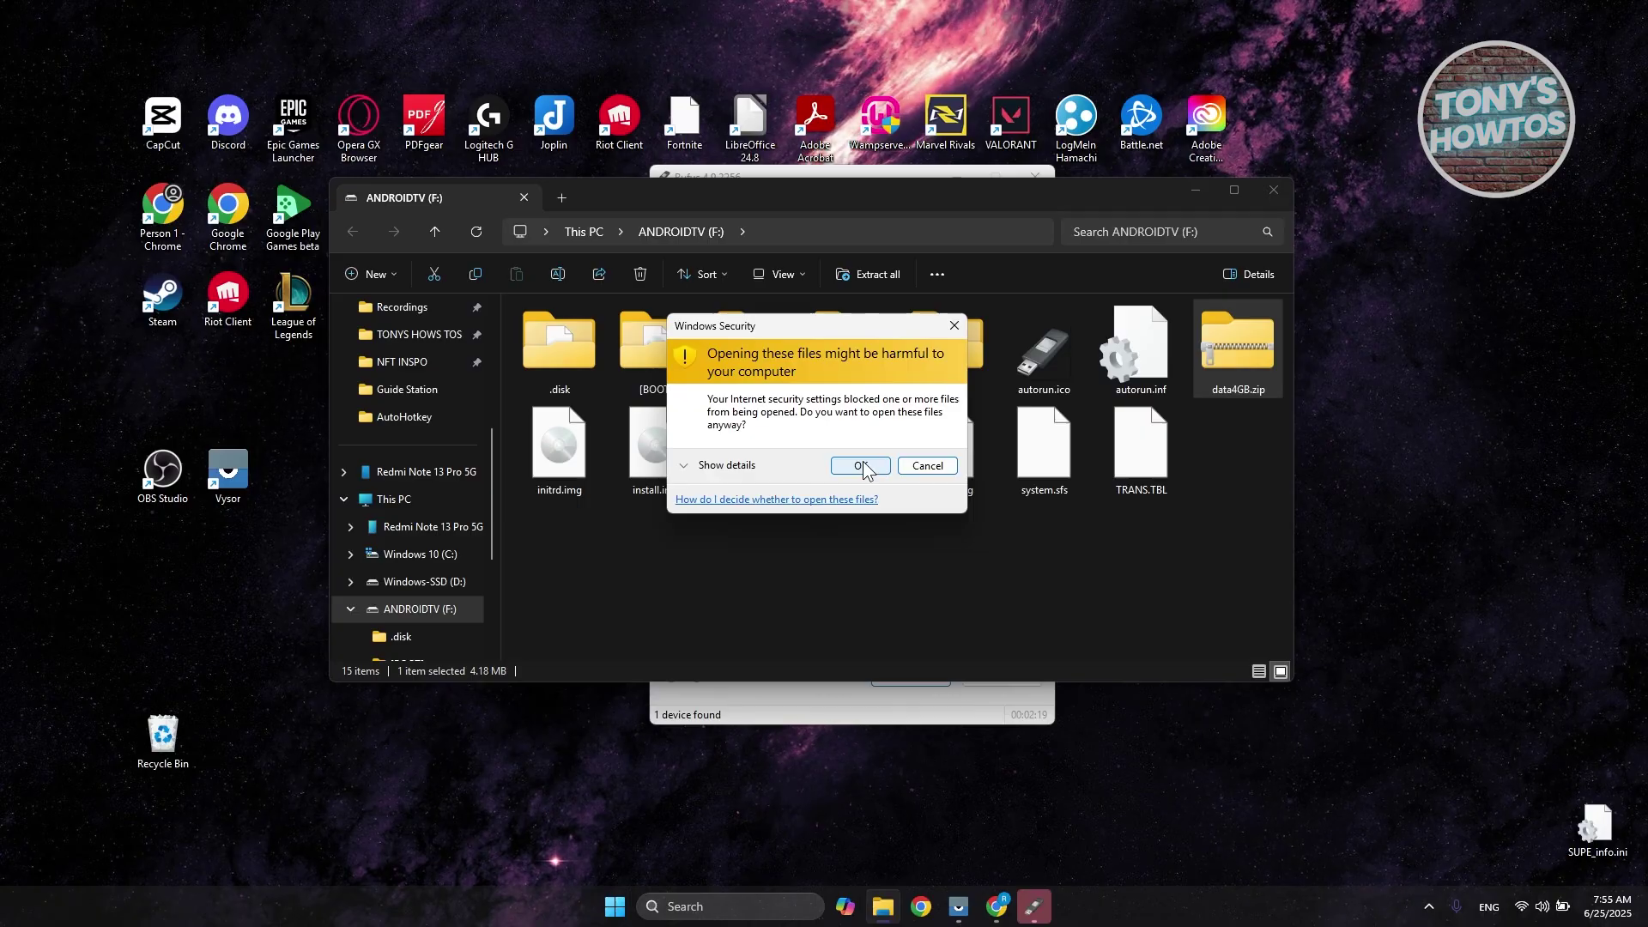
left_click(861, 466)
right_click(1237, 341)
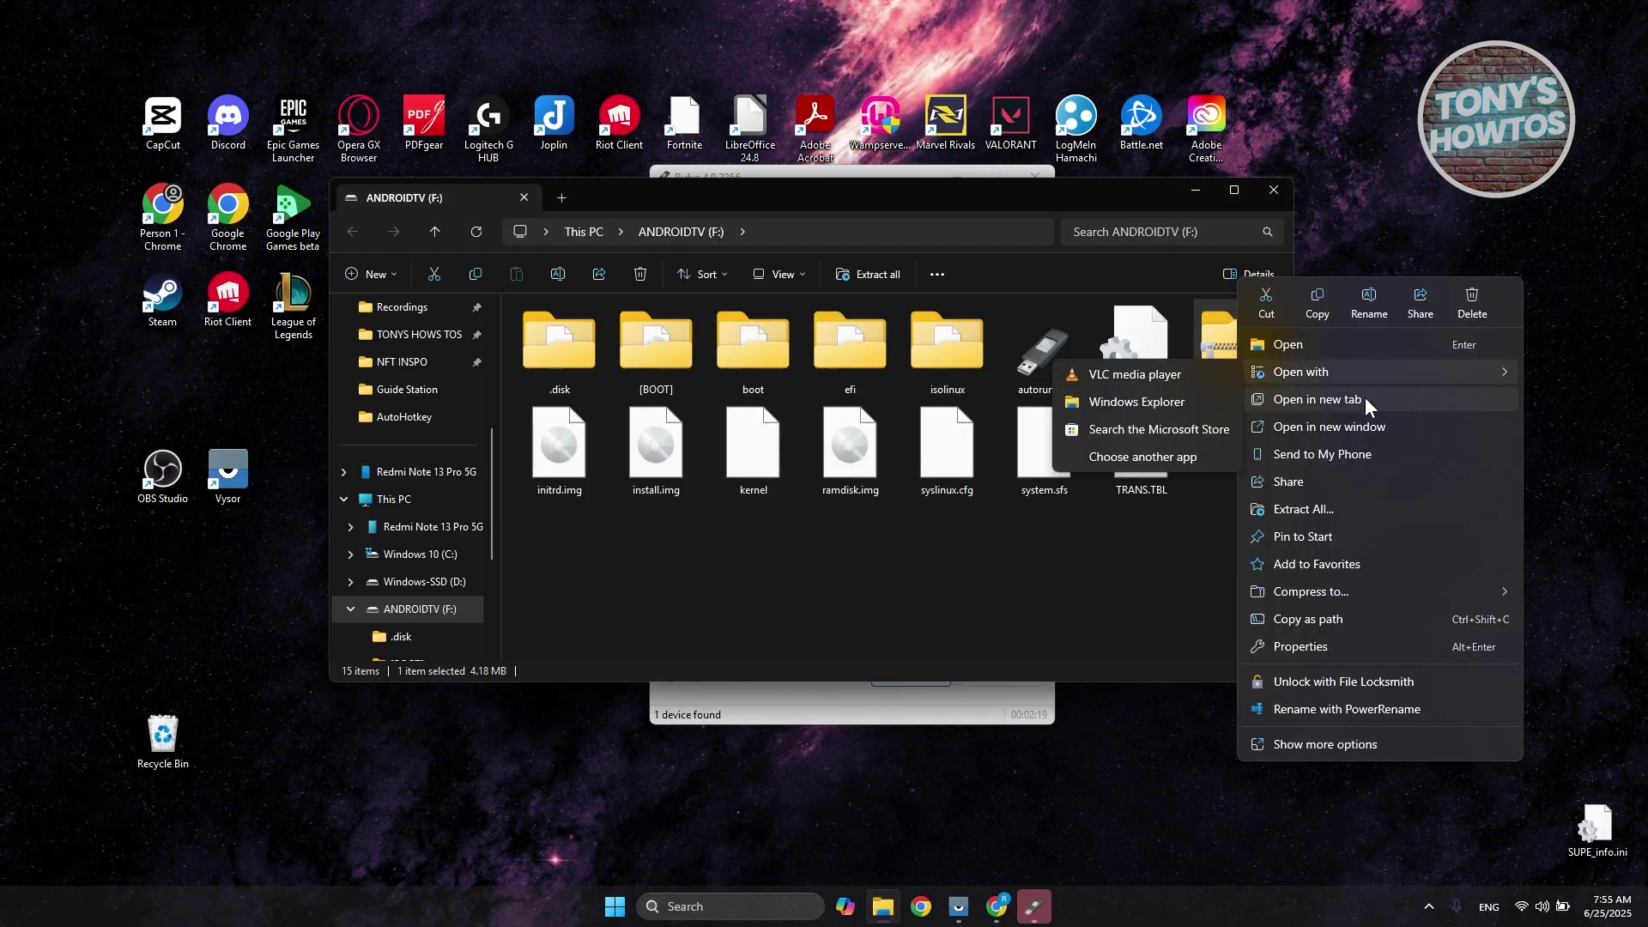
left_click(1390, 430)
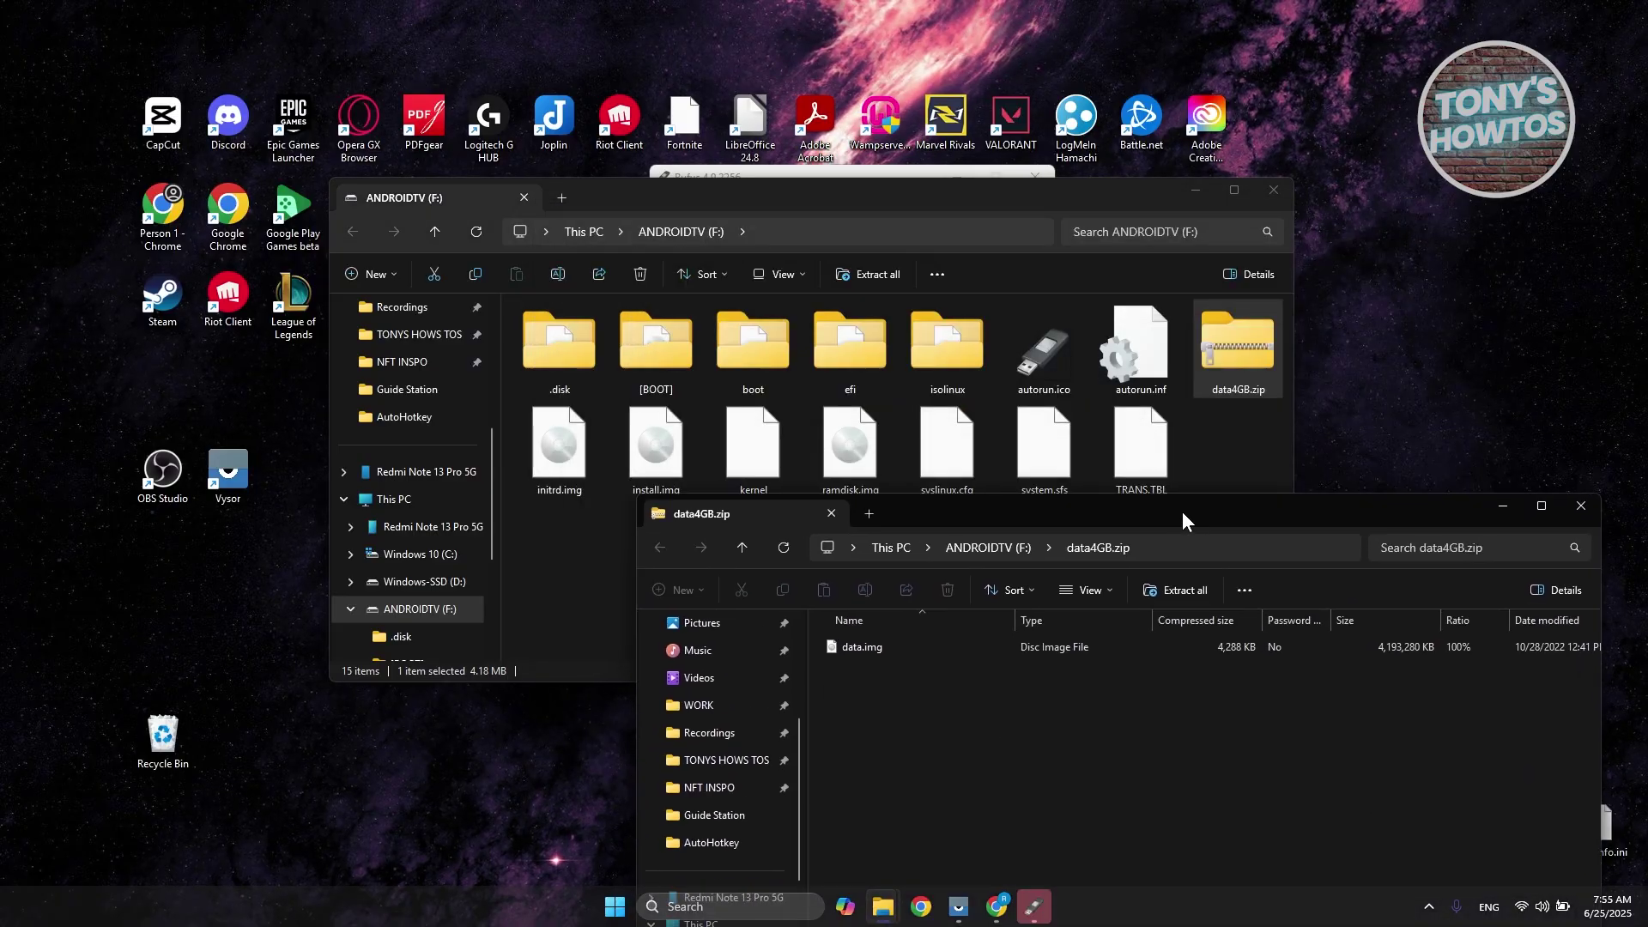
Copy data.img from the archive into the root of ANDROIDTV (F:), allowing the flagged file.
left_click_drag(1079, 215, 1185, 582)
left_click_drag(874, 717, 1246, 494)
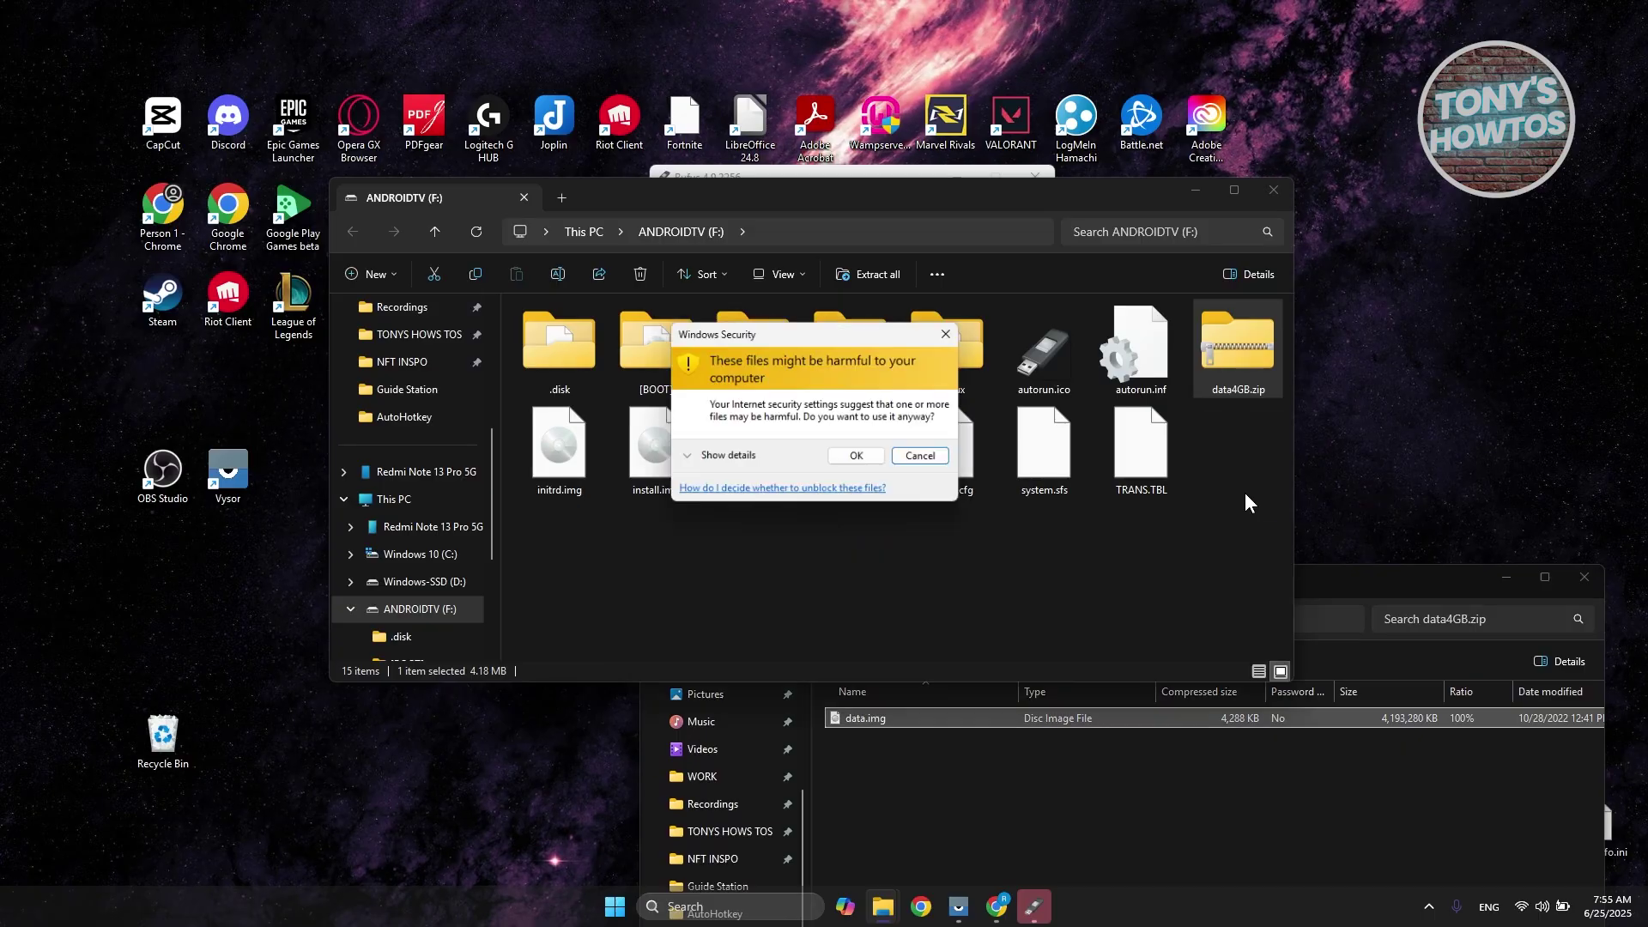
left_click(860, 458)
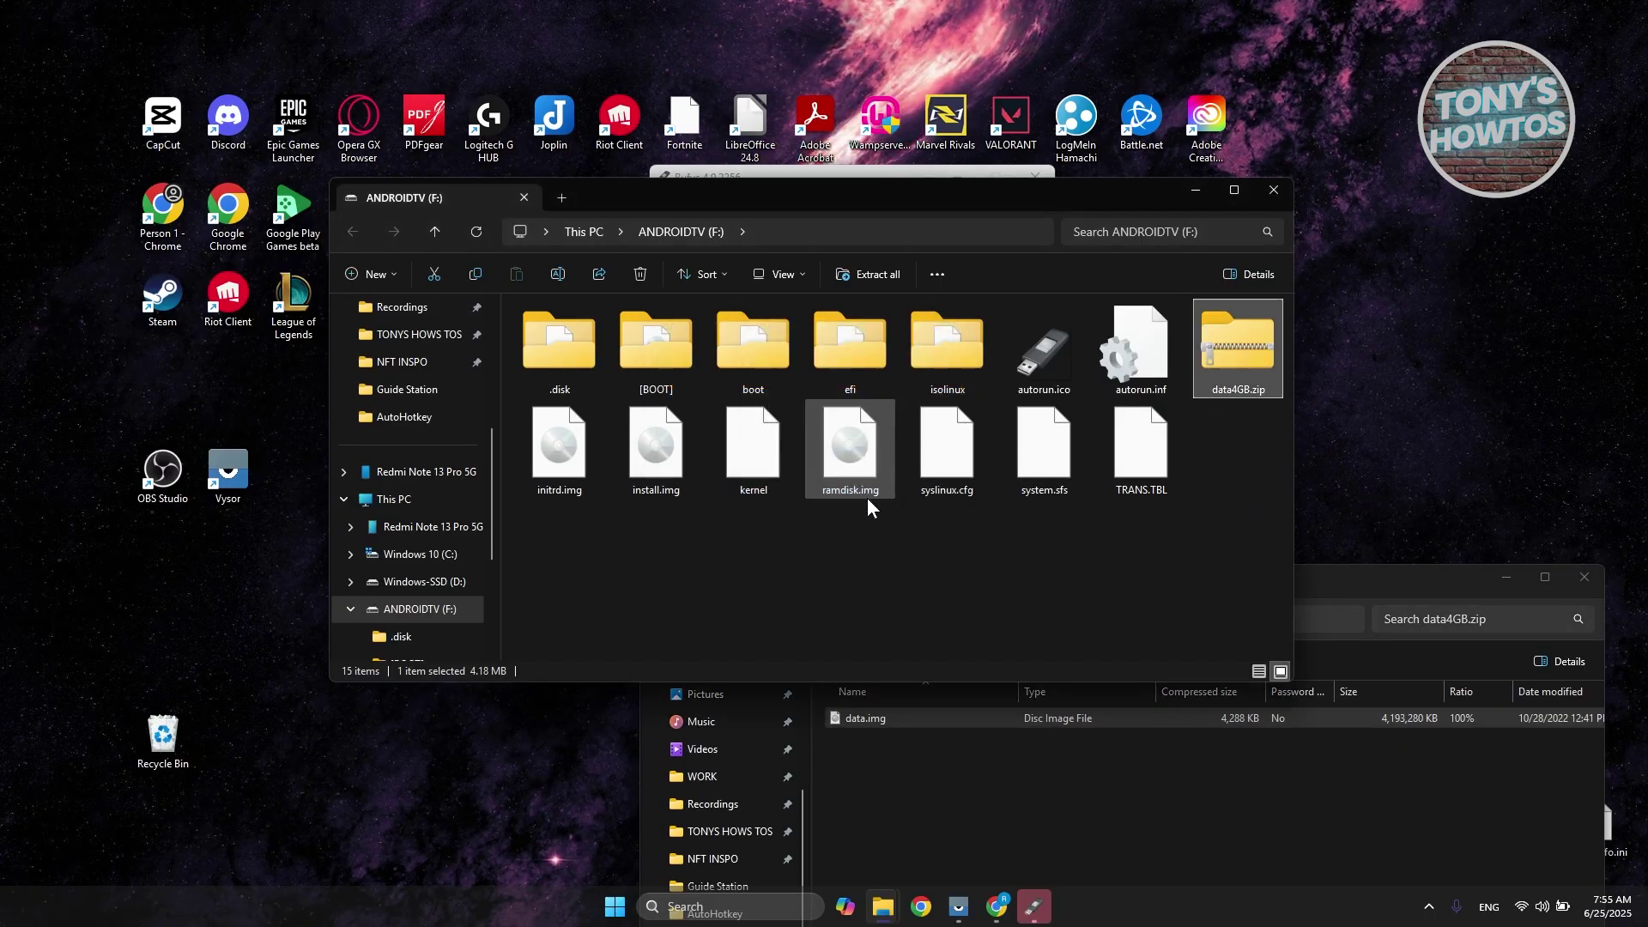